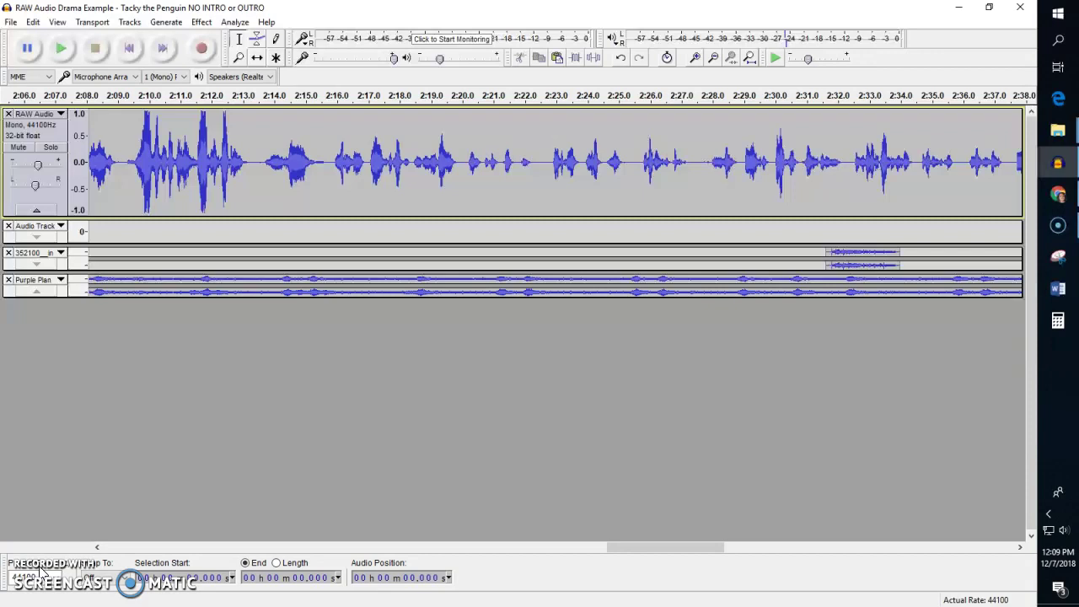
- Copy the silence from about 4.8 to 6.5 s on the RAW Audio track and paste it in at about 6.7 s
{"action": "mouse_move", "coordinate": [661, 547]}
{"action": "left_mouse_down"}
{"action": "mouse_move", "coordinate": [862, 548]}
{"action": "mouse_move", "coordinate": [119, 547]}
{"action": "left_mouse_up"}
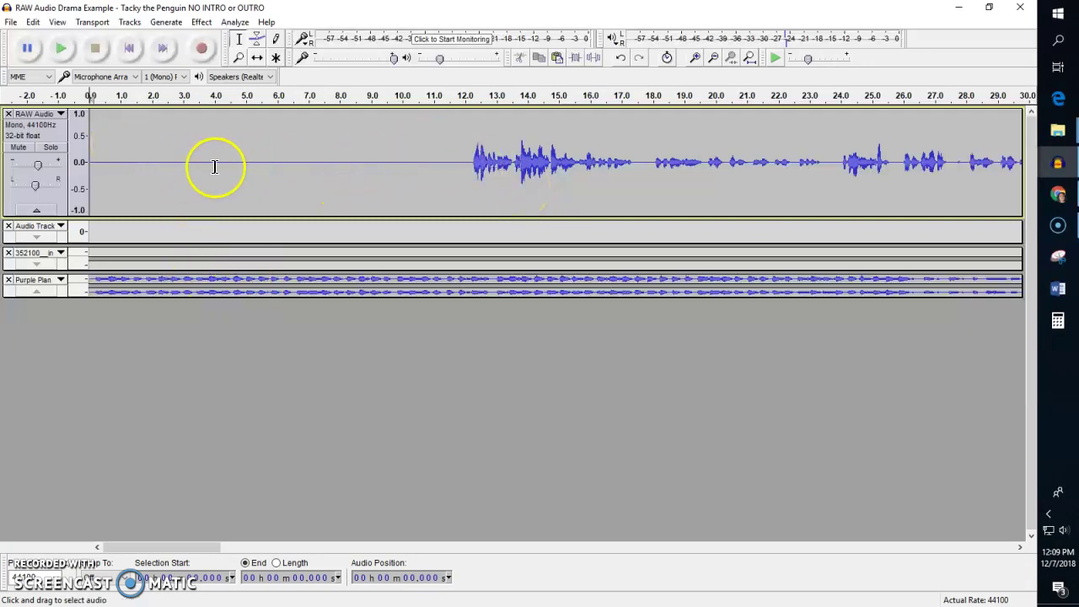
{"action": "left_click_drag", "start_coordinate": [295, 164], "coordinate": [239, 164]}
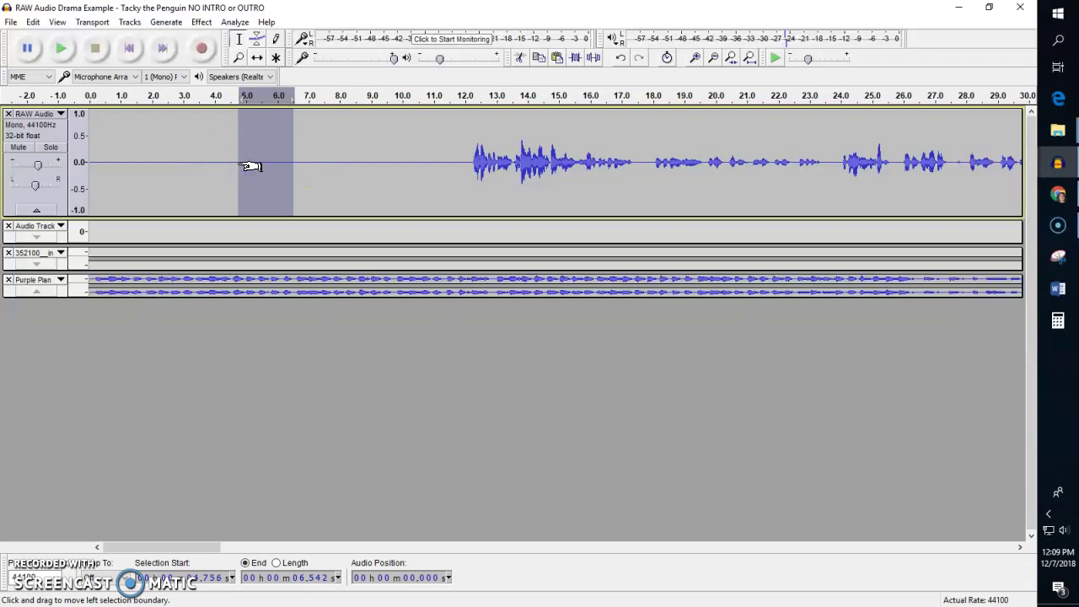
{"action": "left_click", "coordinate": [299, 162]}
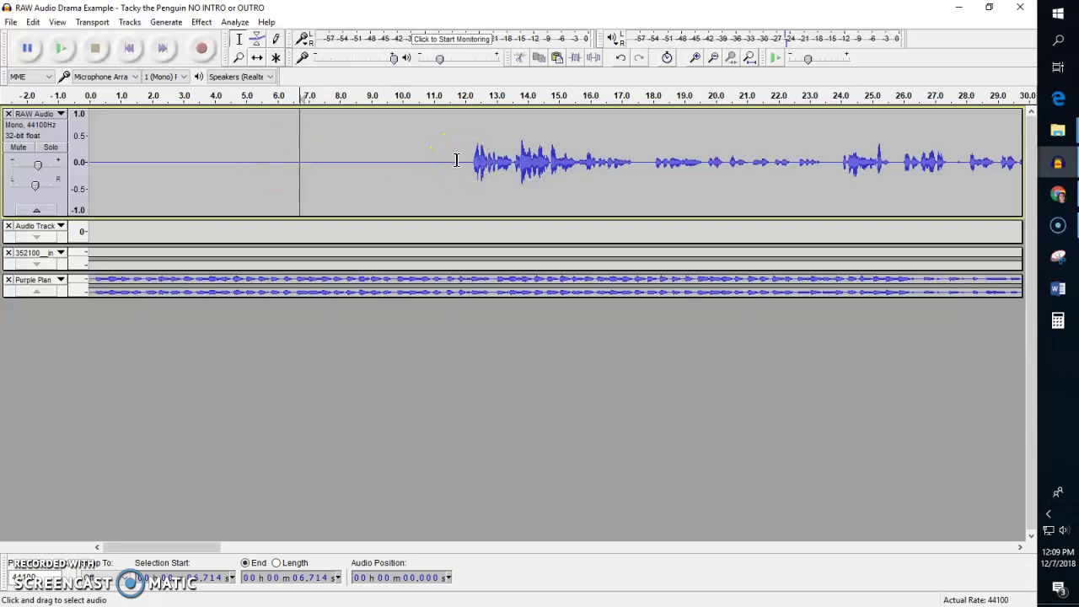
{"action": "key", "text": "ctrl+v"}
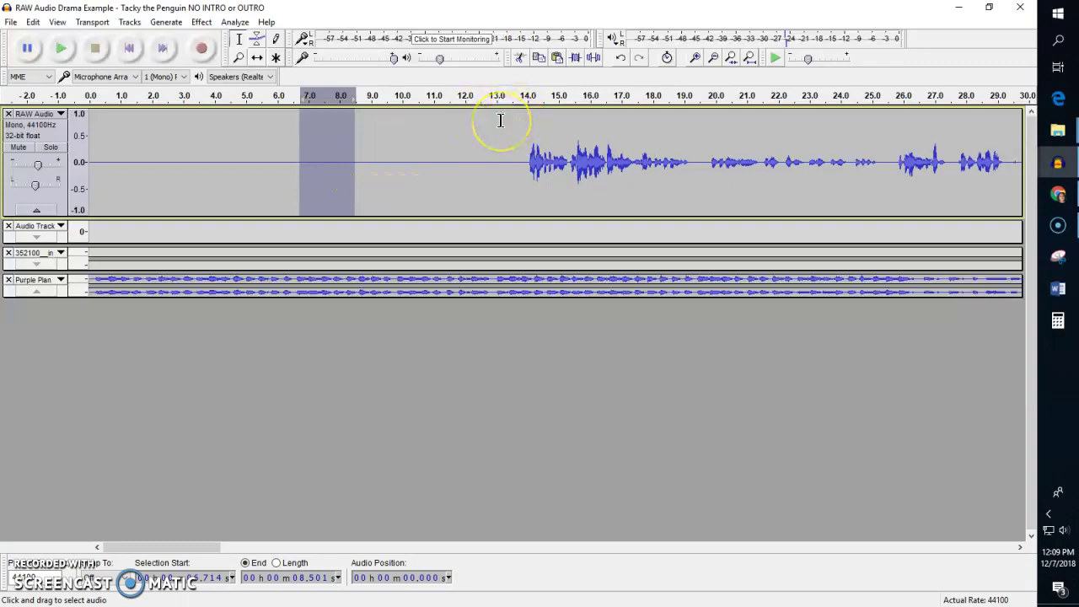
- Check the narration against the sound-effect clips around 1:28, and take the pasted silence back out of the RAW Audio track
{"action": "left_click_drag", "start_coordinate": [212, 549], "coordinate": [514, 549]}
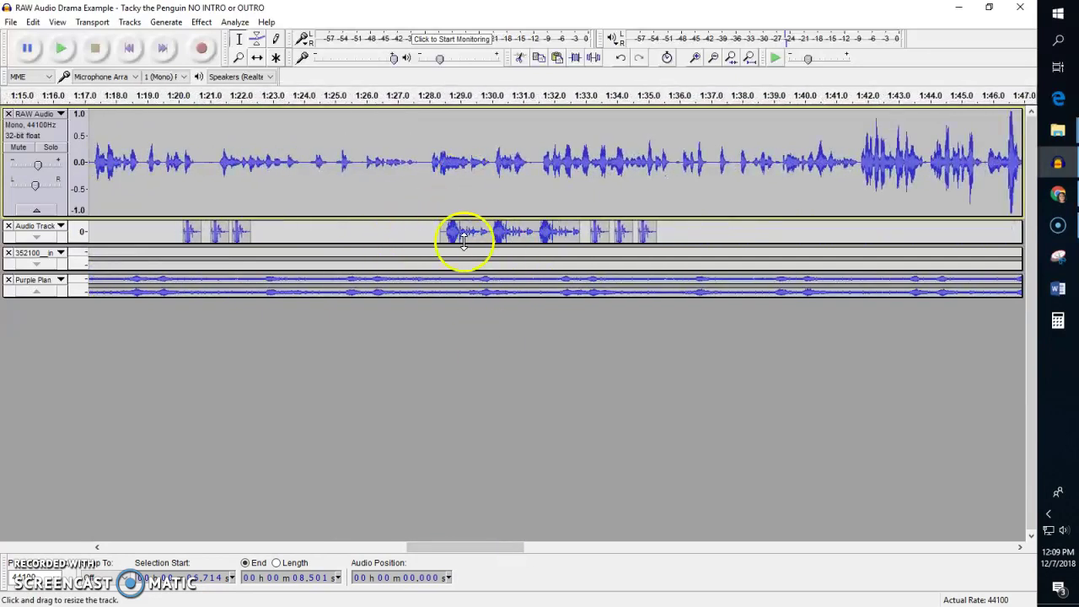
{"action": "left_click_drag", "start_coordinate": [475, 549], "coordinate": [126, 549]}
{"action": "key", "text": "Delete"}
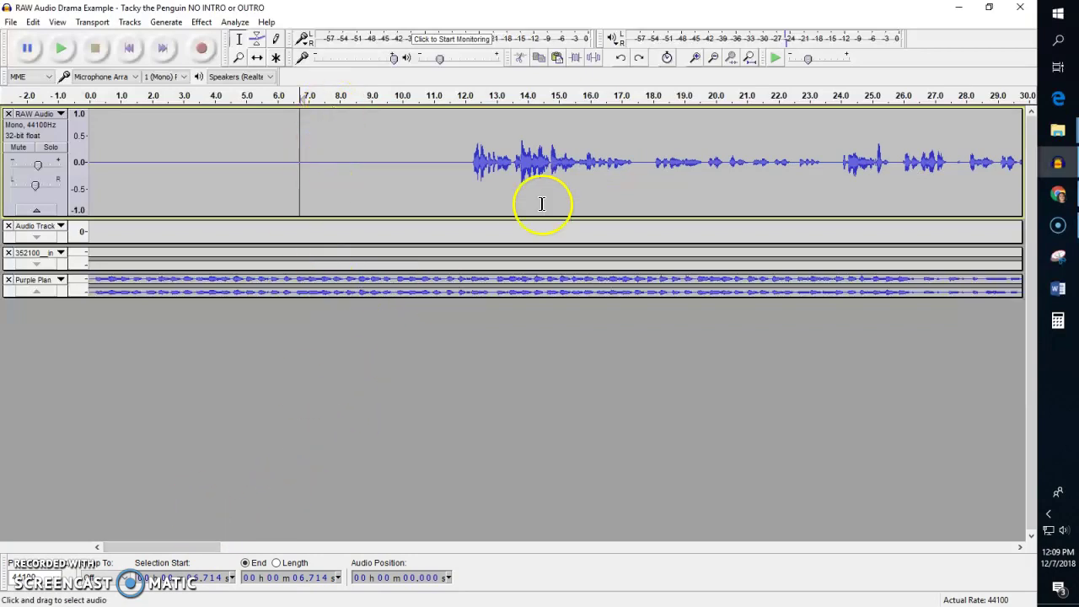
- Silence the narration from about 11.8 to 14.8 s on the RAW Audio track, and undo the silencing
{"action": "left_click_drag", "start_coordinate": [457, 159], "coordinate": [552, 160]}
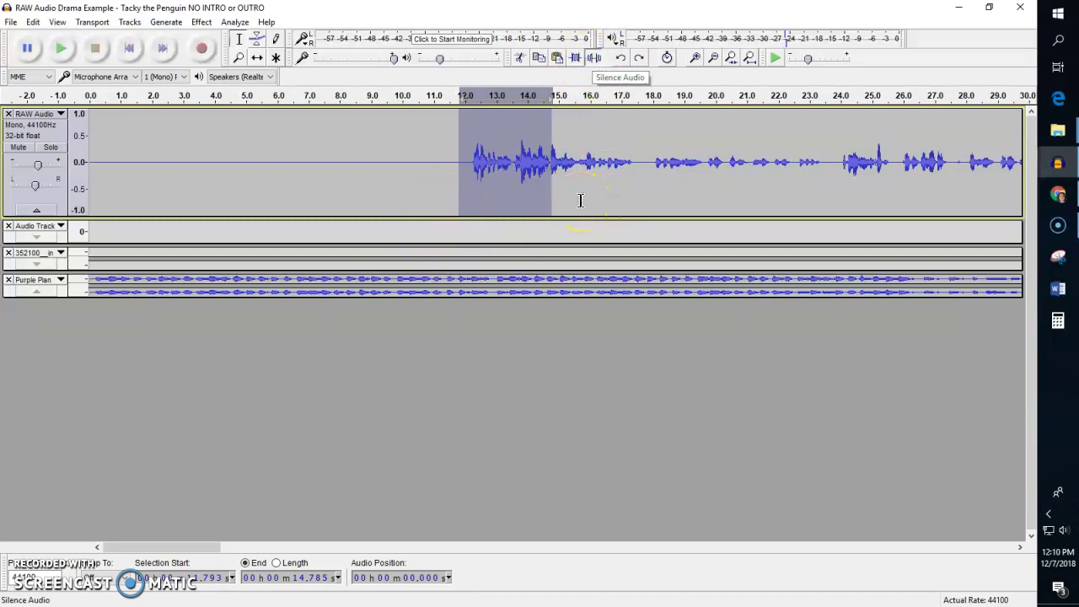
{"action": "key", "text": "ctrl+l"}
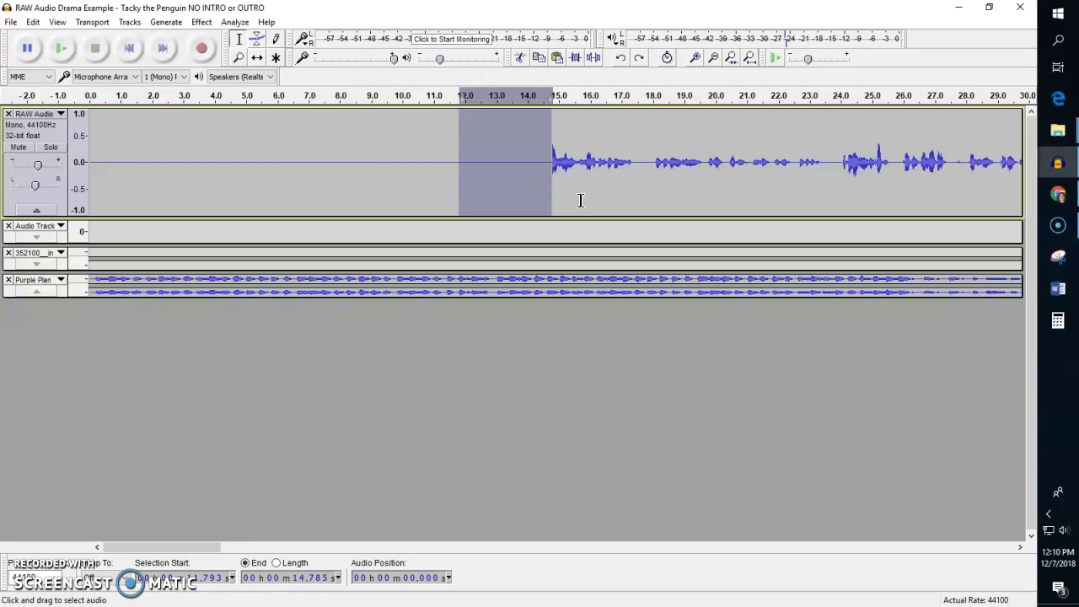
{"action": "key", "text": "ctrl+z"}
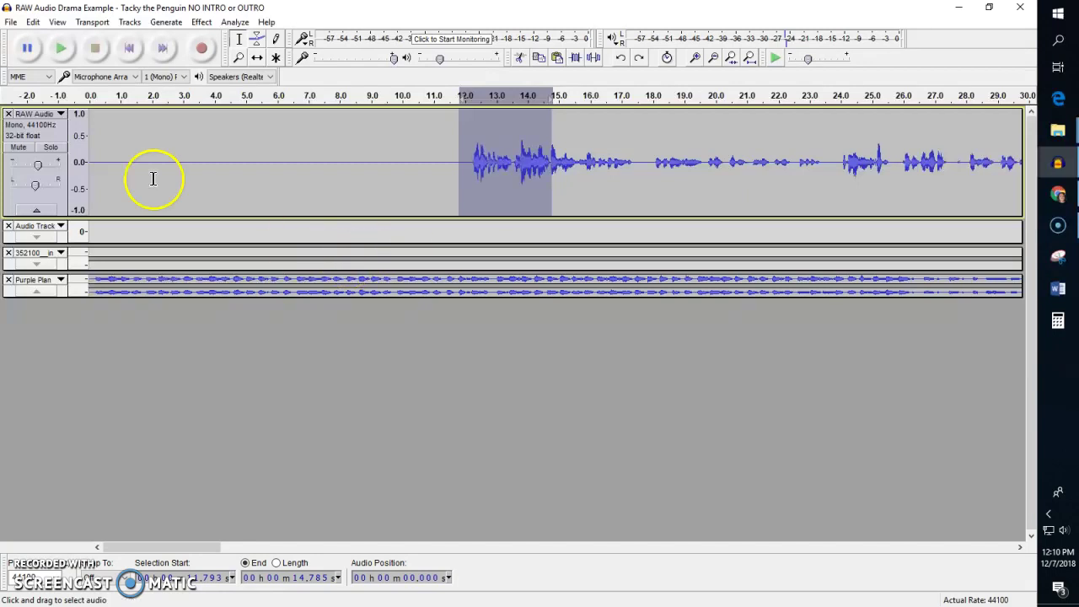
{"action": "left_click", "coordinate": [11, 21]}
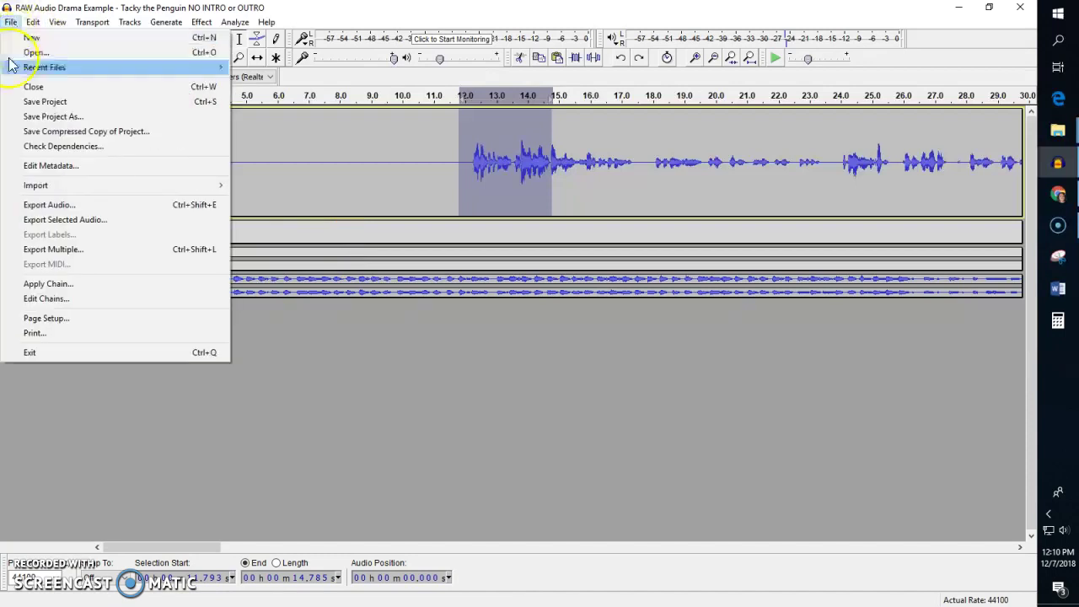
{"action": "left_click", "coordinate": [48, 205]}
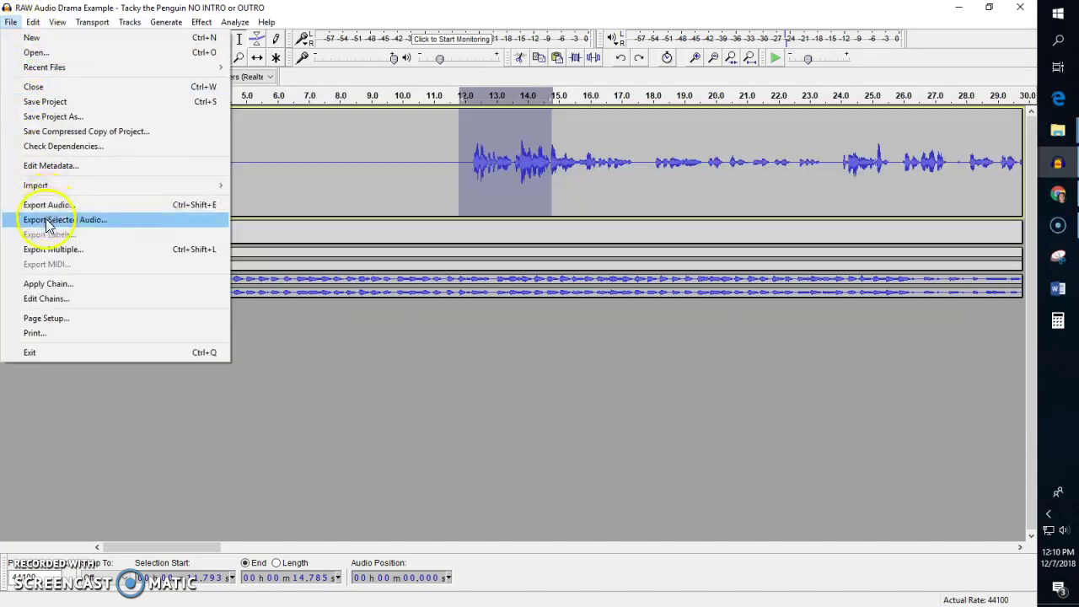
{"action": "left_click", "coordinate": [68, 219]}
- Play a short stretch of the background music beyond the end of the narration, starting at about 3:34.6
{"action": "left_click_drag", "start_coordinate": [168, 548], "coordinate": [343, 550]}
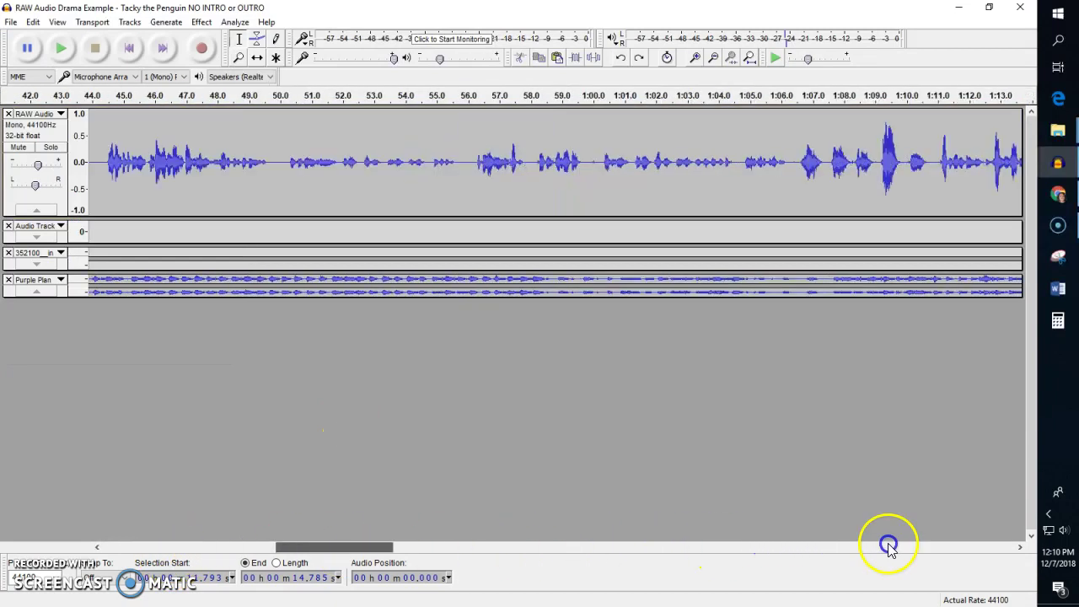
{"action": "left_click", "coordinate": [997, 548]}
{"action": "left_click_drag", "start_coordinate": [987, 551], "coordinate": [951, 549]}
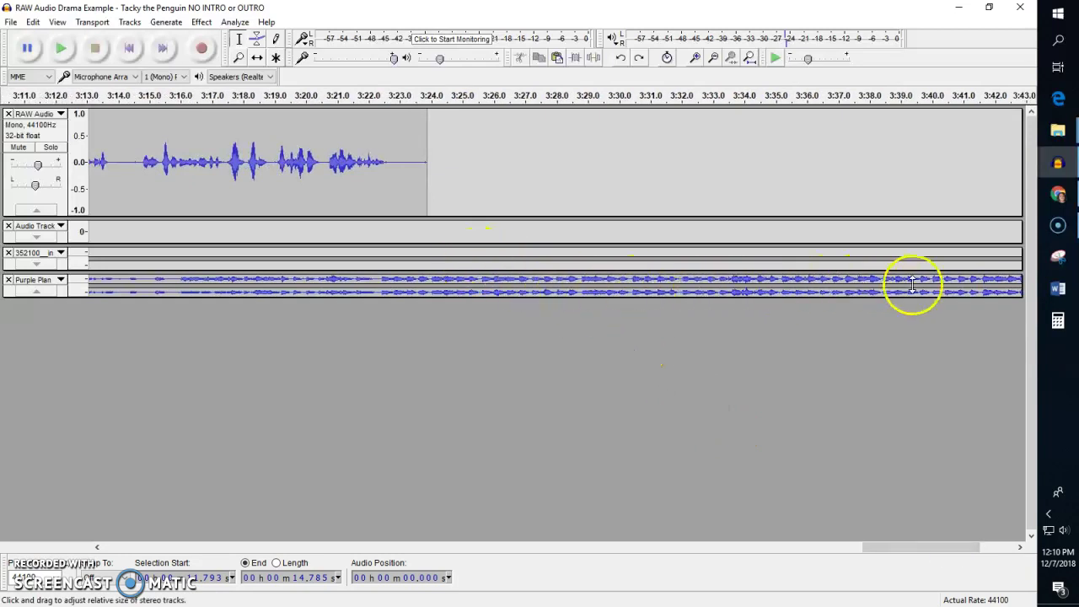
{"action": "left_click", "coordinate": [763, 279]}
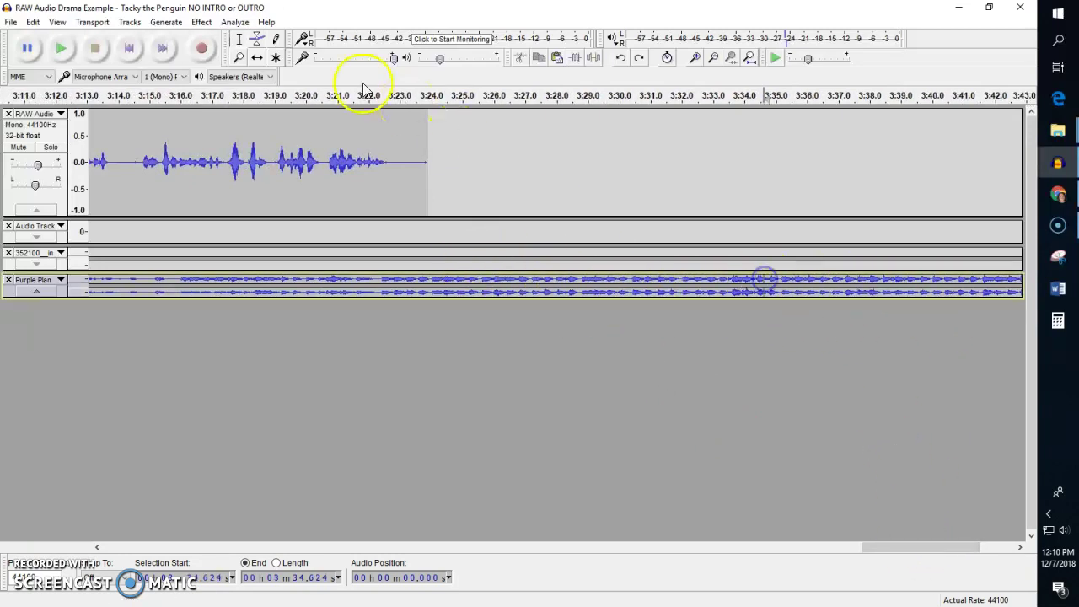
{"action": "left_click", "coordinate": [62, 49]}
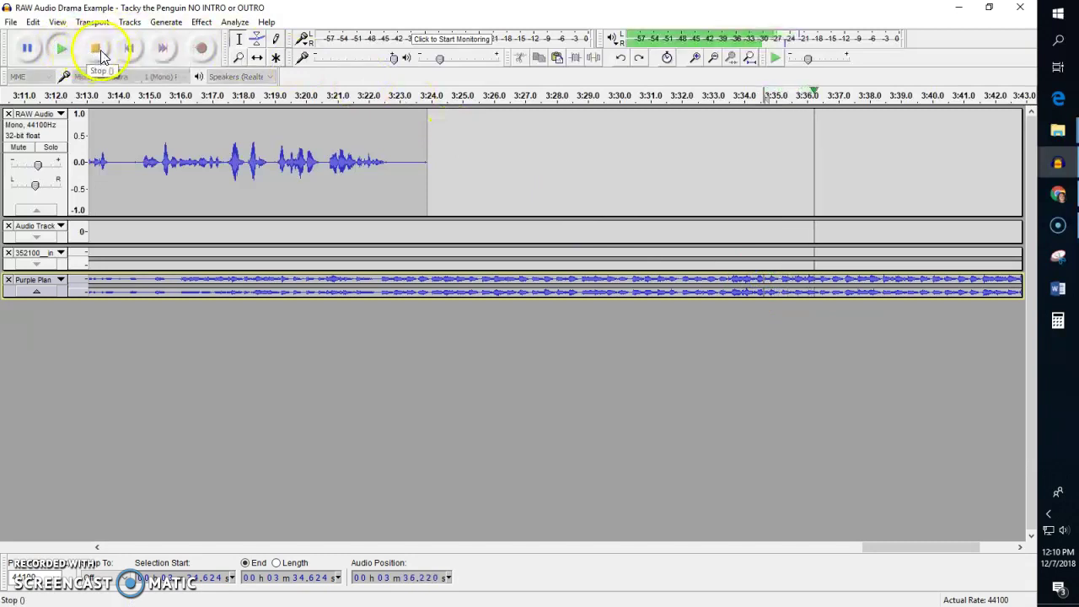
{"action": "left_click", "coordinate": [98, 51]}
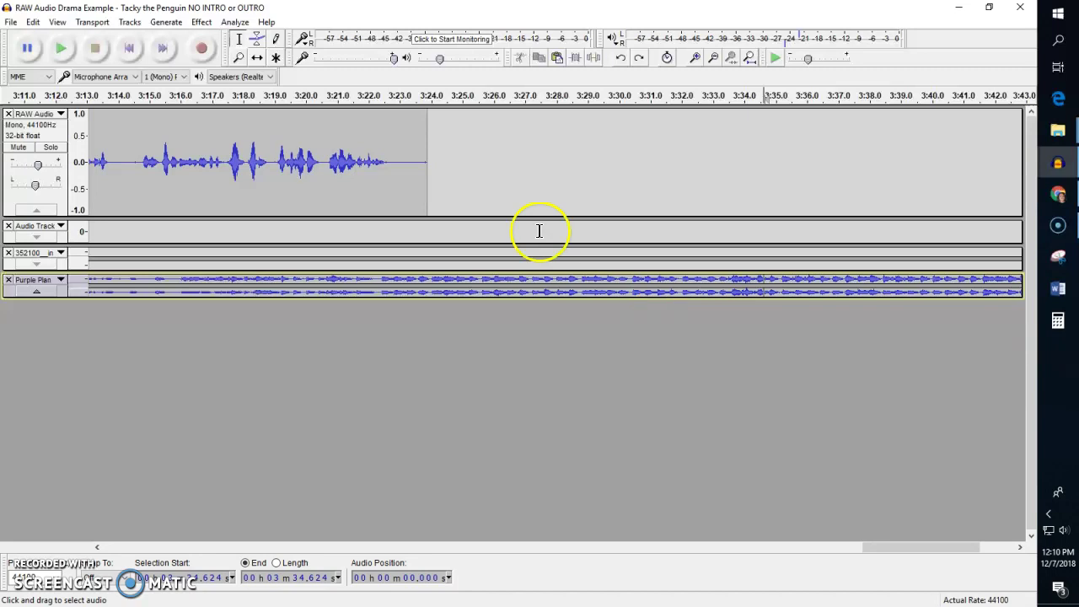
- Export the whole project as an MP3 file, accepting the mixdown to two stereo channels and leaving the metadata tags empty
{"action": "left_click", "coordinate": [10, 22]}
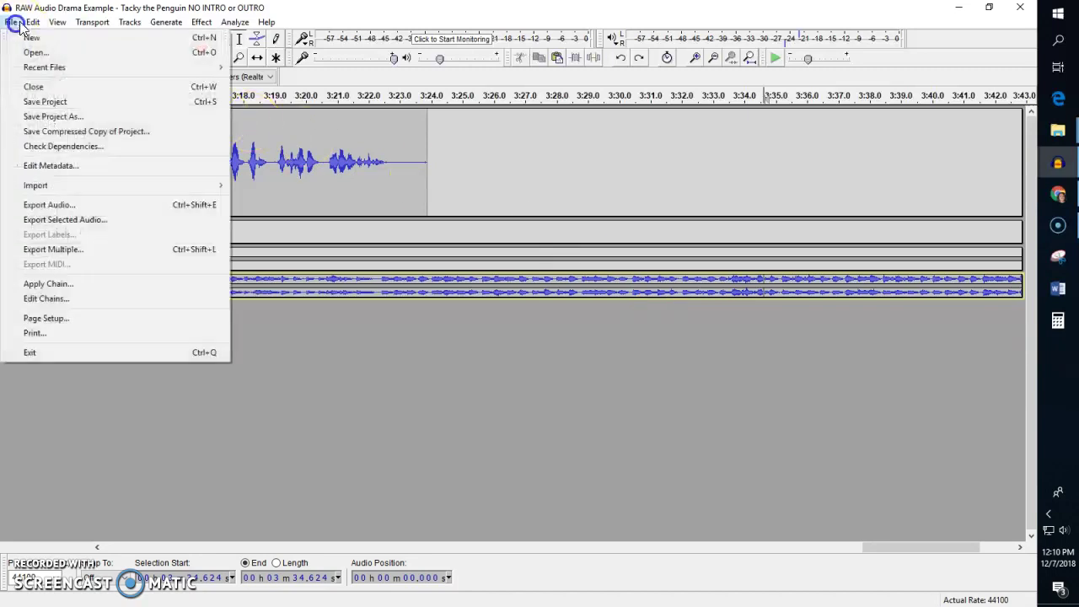
{"action": "left_click", "coordinate": [42, 205]}
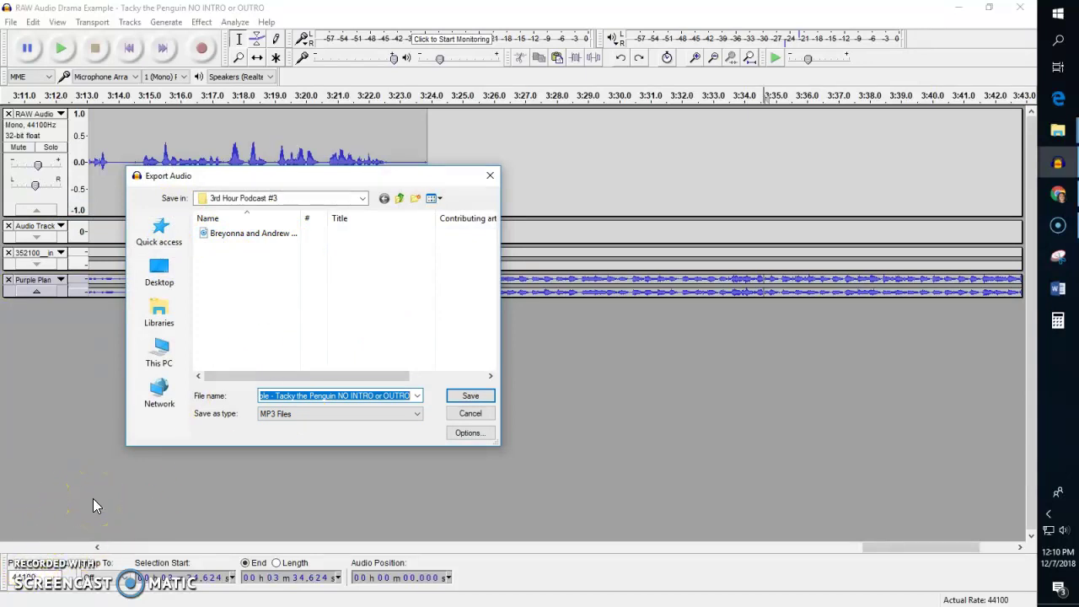
{"action": "left_click", "coordinate": [23, 550]}
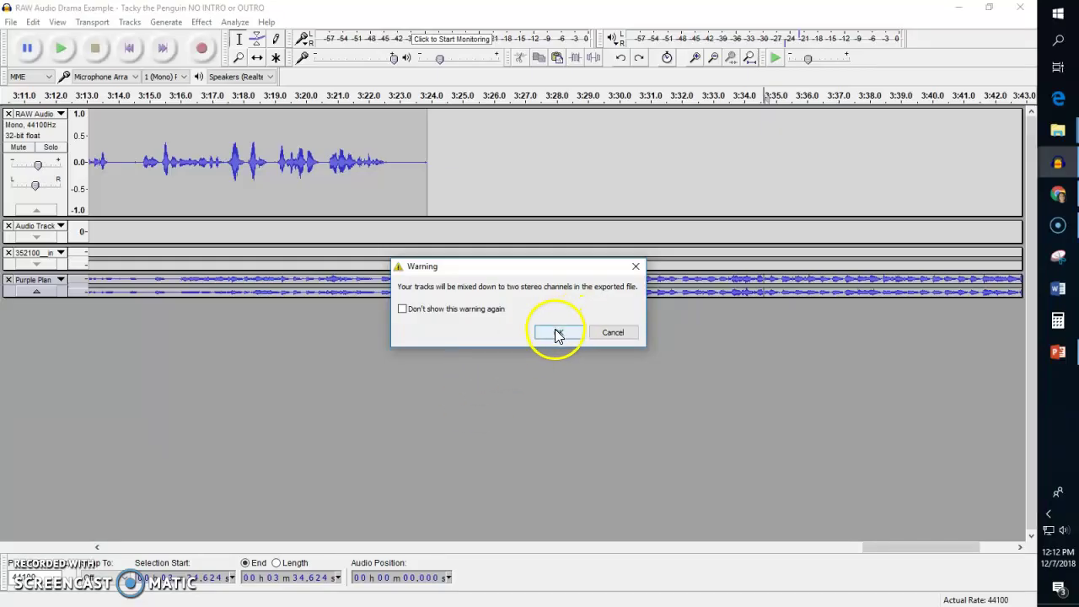
{"action": "left_click", "coordinate": [556, 333]}
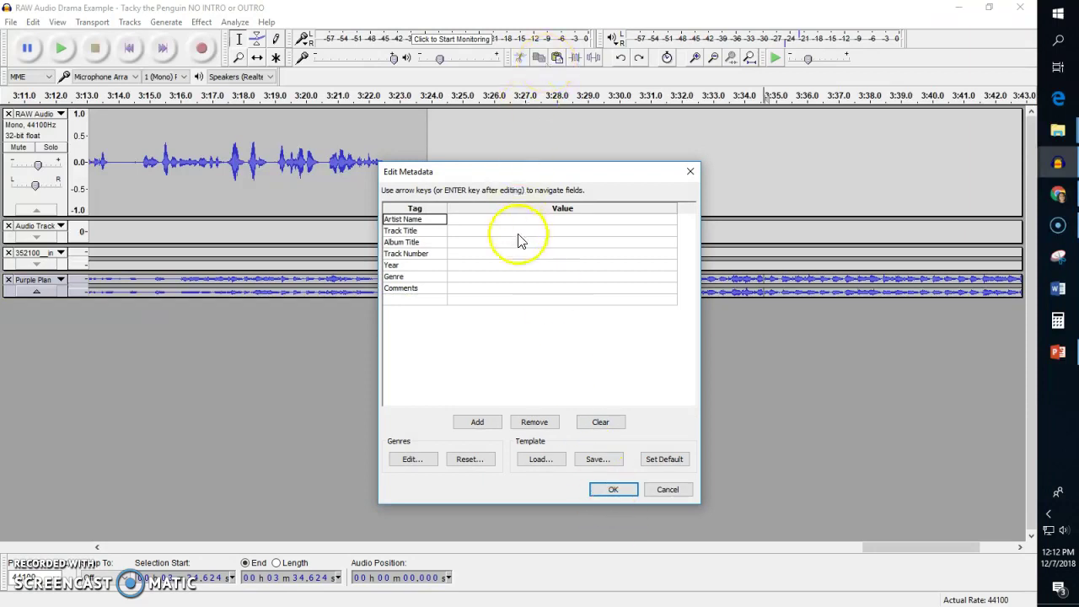
{"action": "left_click", "coordinate": [602, 489]}
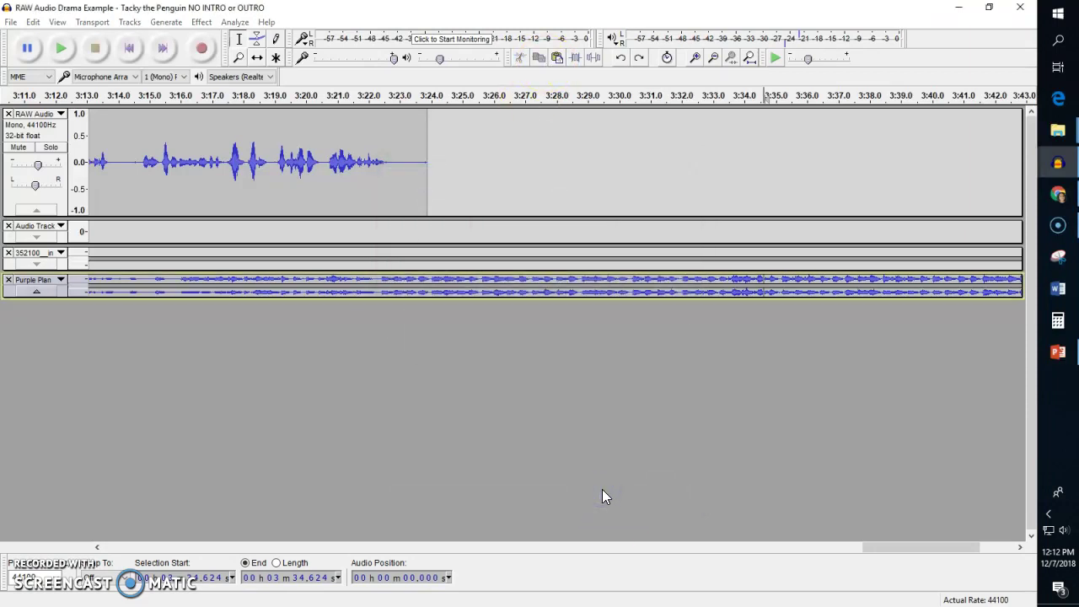
{"action": "left_click", "coordinate": [459, 139]}
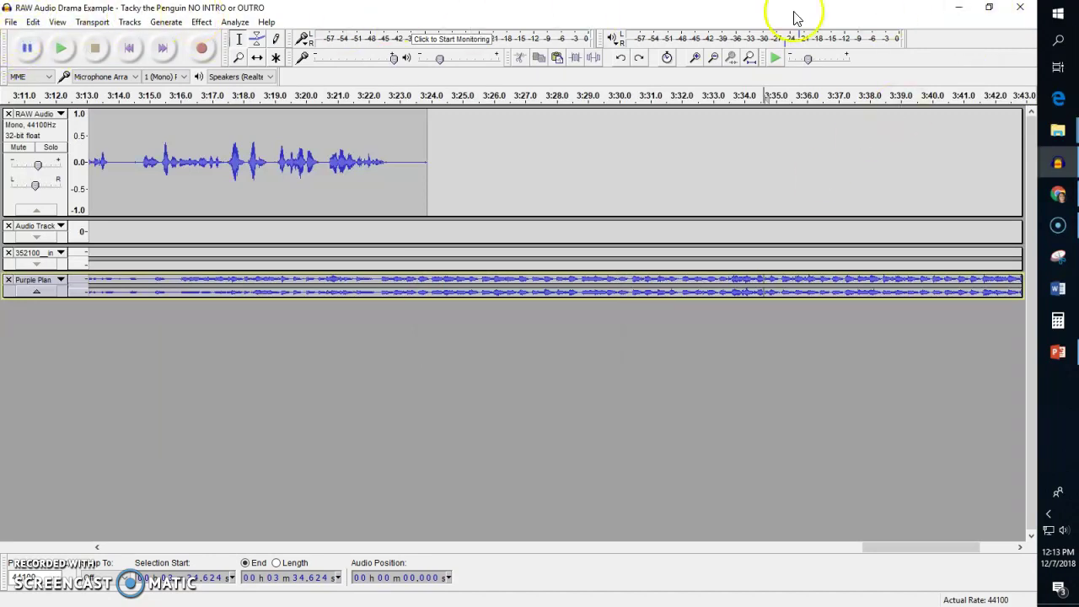
- Close the drama project with its changes saved, and switch to the RAW Intro and Outro Audio Drama Tacky the Penguin project
{"action": "left_click", "coordinate": [1020, 7]}
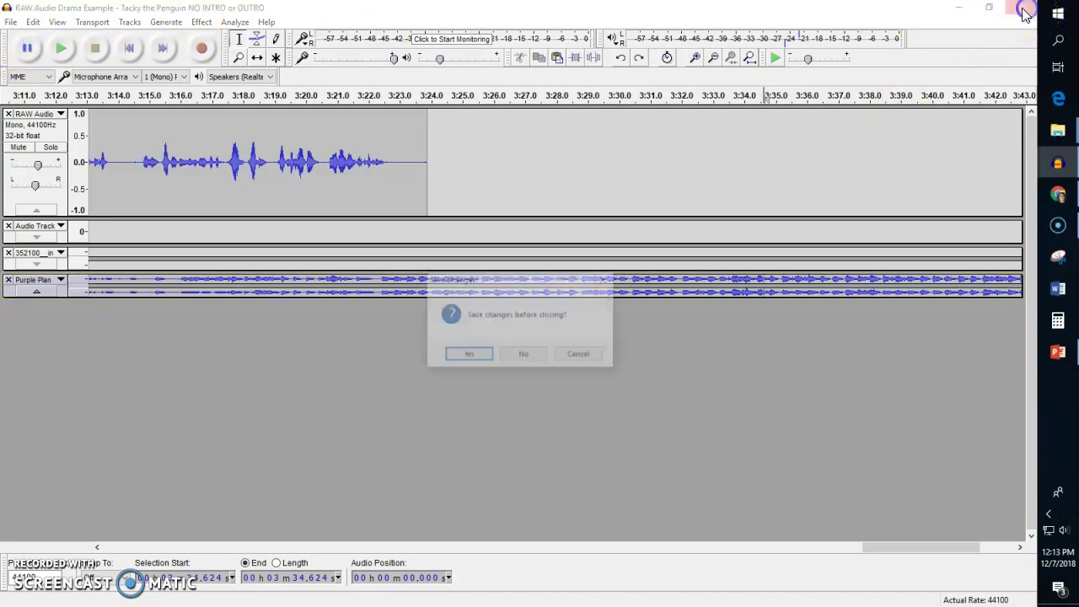
{"action": "left_click", "coordinate": [468, 355]}
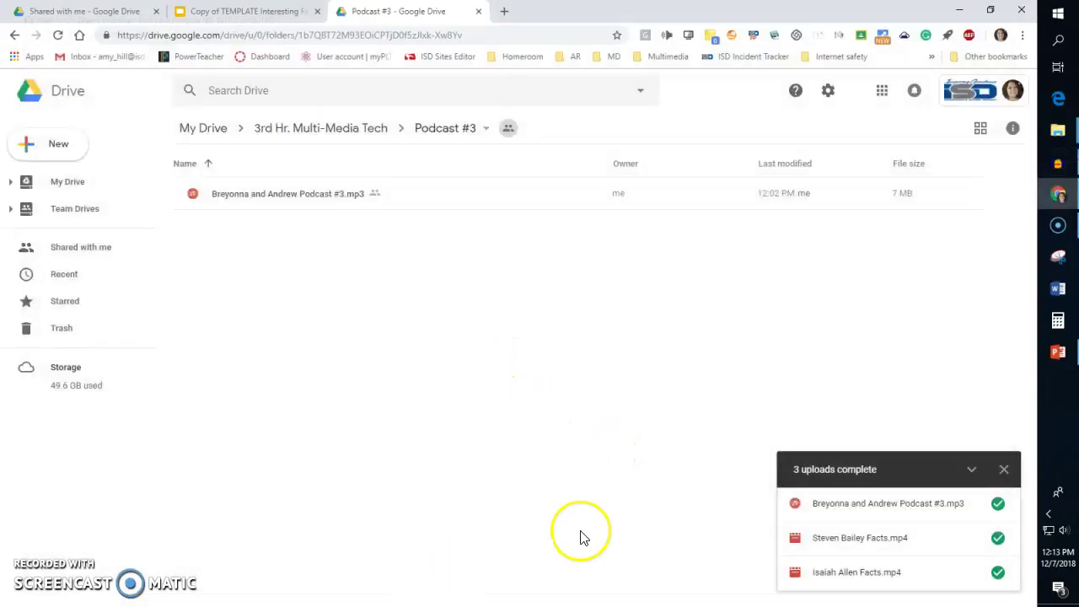
{"action": "left_click", "coordinate": [1057, 162]}
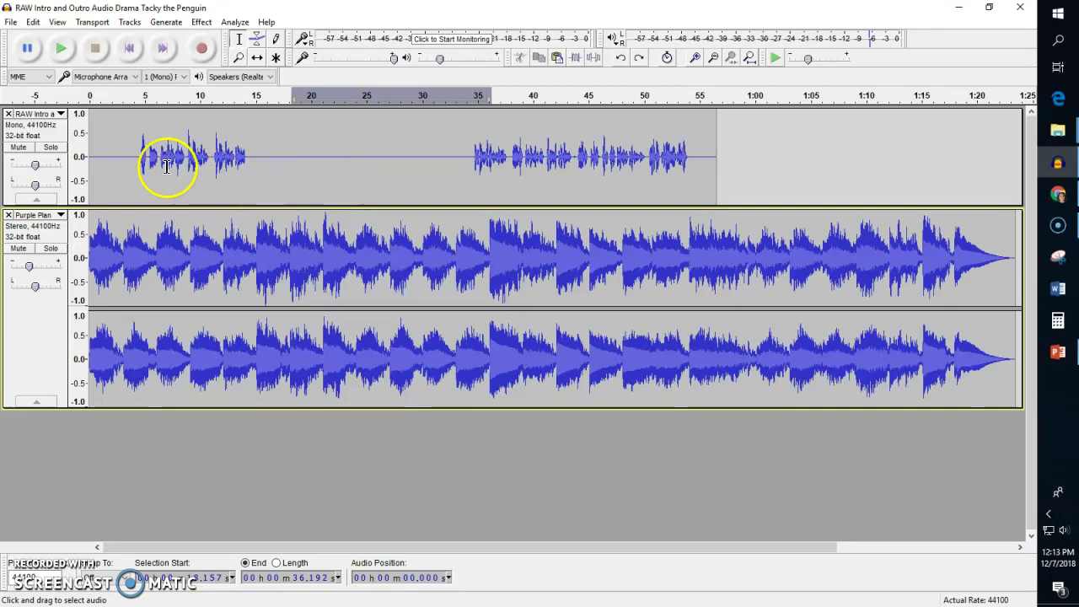
- Mute the music track and play the beginning of the spoken intro from about 4.2 s
{"action": "left_click", "coordinate": [18, 247]}
{"action": "left_click", "coordinate": [136, 160]}
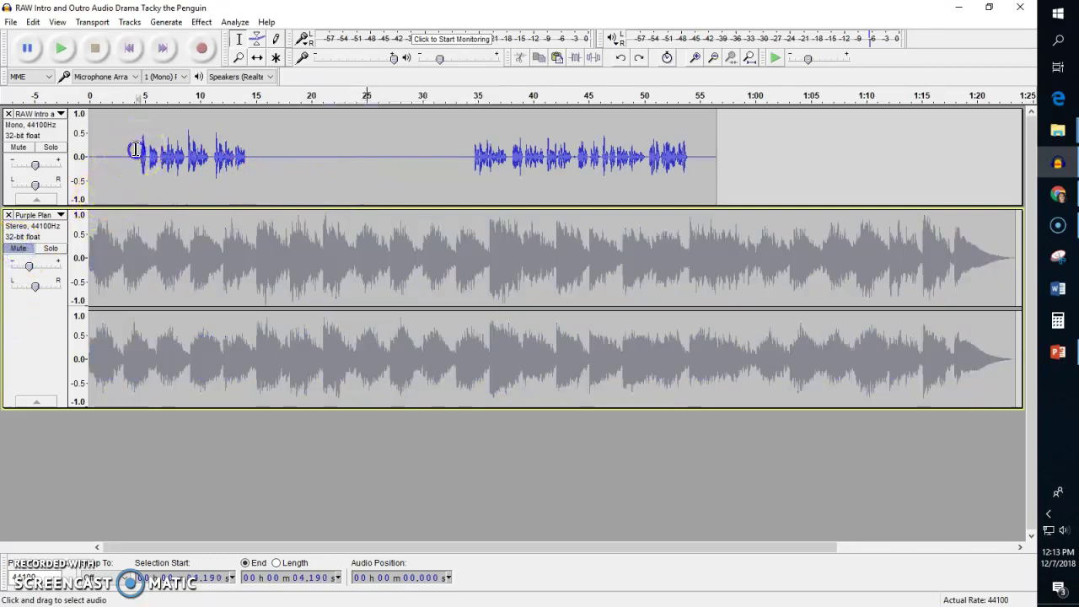
{"action": "left_click", "coordinate": [64, 48]}
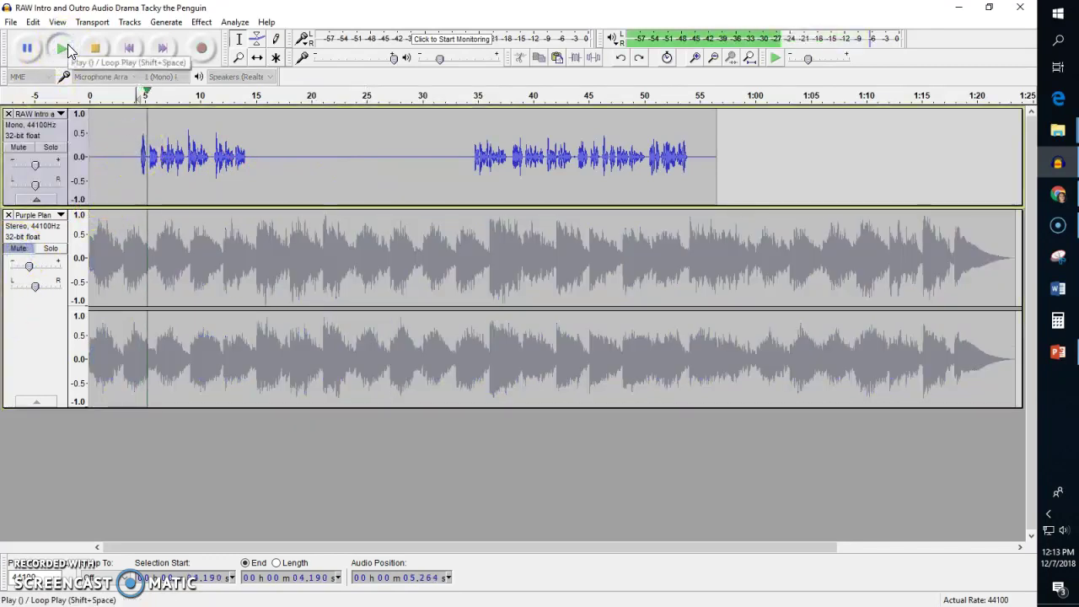
{"action": "left_click", "coordinate": [90, 48]}
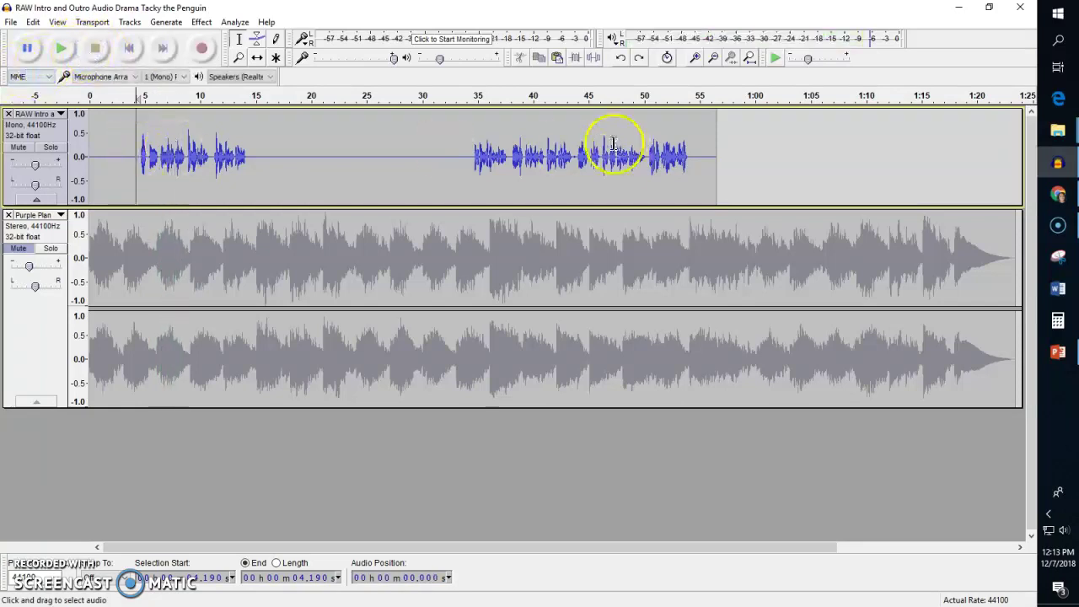
- Play the beginning of the spoken outro on the voice track from about 34.2 s
{"action": "left_click", "coordinate": [469, 159]}
{"action": "left_click", "coordinate": [71, 52]}
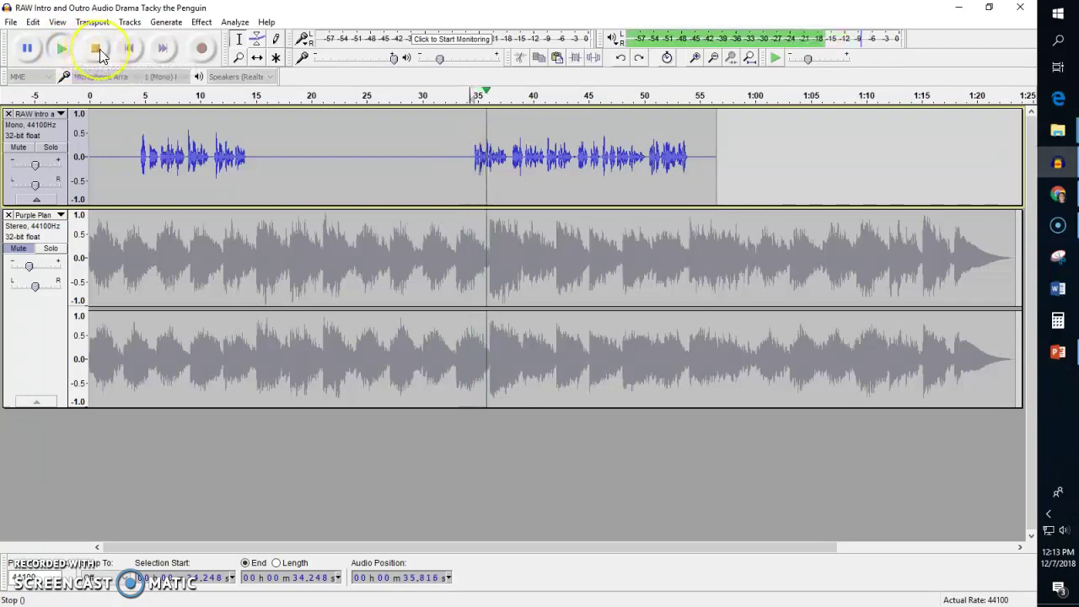
{"action": "left_click", "coordinate": [99, 49]}
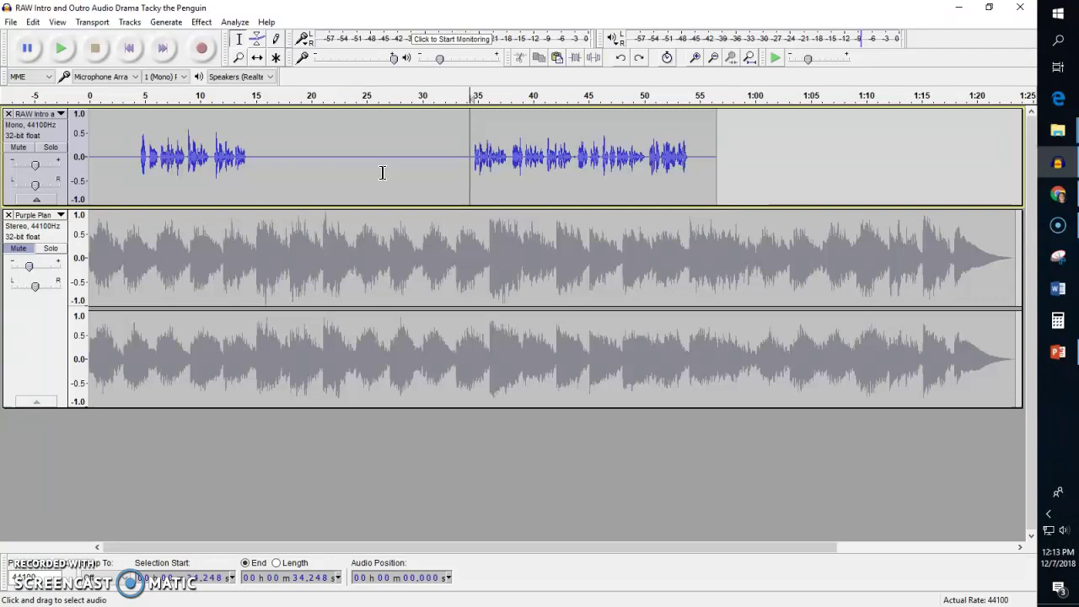
- Mute the voice track, unmute the music track, and play the music on its own from about 1 s
{"action": "left_click", "coordinate": [18, 147]}
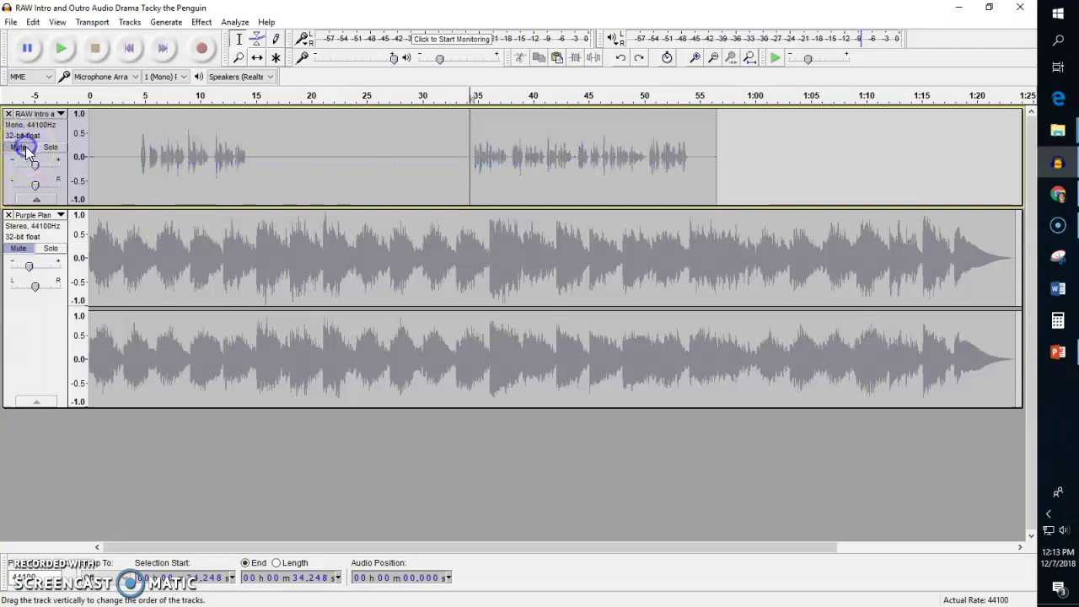
{"action": "left_click", "coordinate": [17, 248]}
{"action": "left_click", "coordinate": [102, 253]}
{"action": "left_click", "coordinate": [56, 50]}
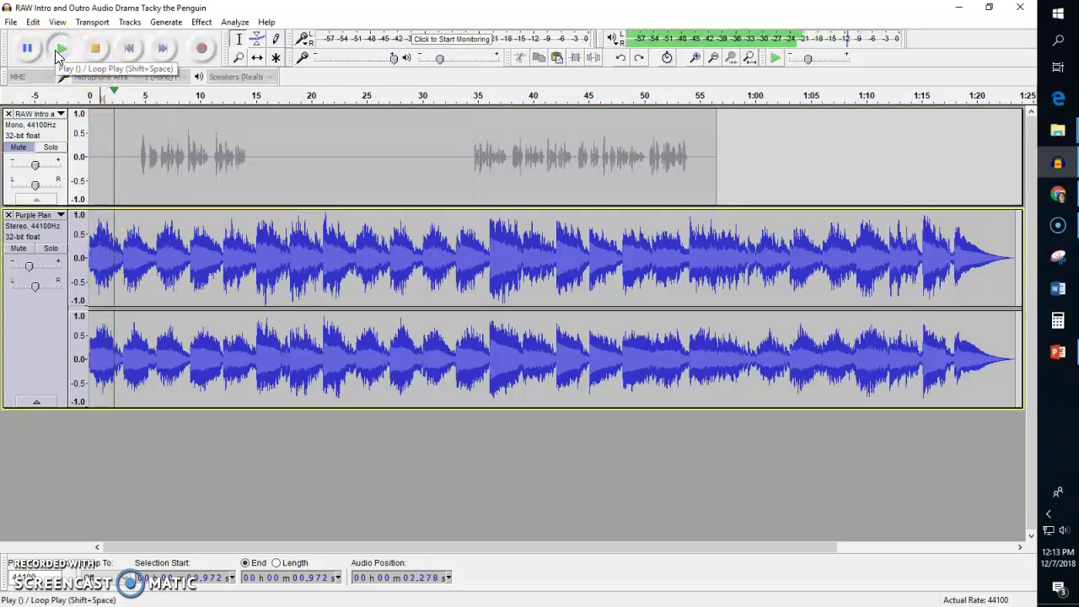
{"action": "left_click", "coordinate": [96, 50]}
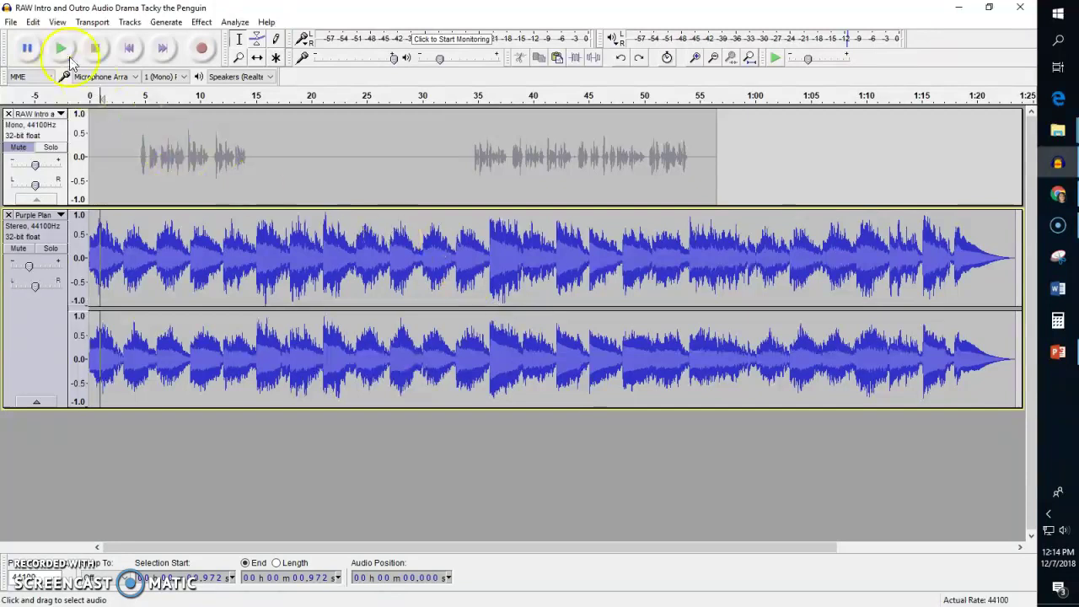
- Unmute the voice track with the spoken intro and outro, and show its opening section in more detail
{"action": "left_click", "coordinate": [17, 147]}
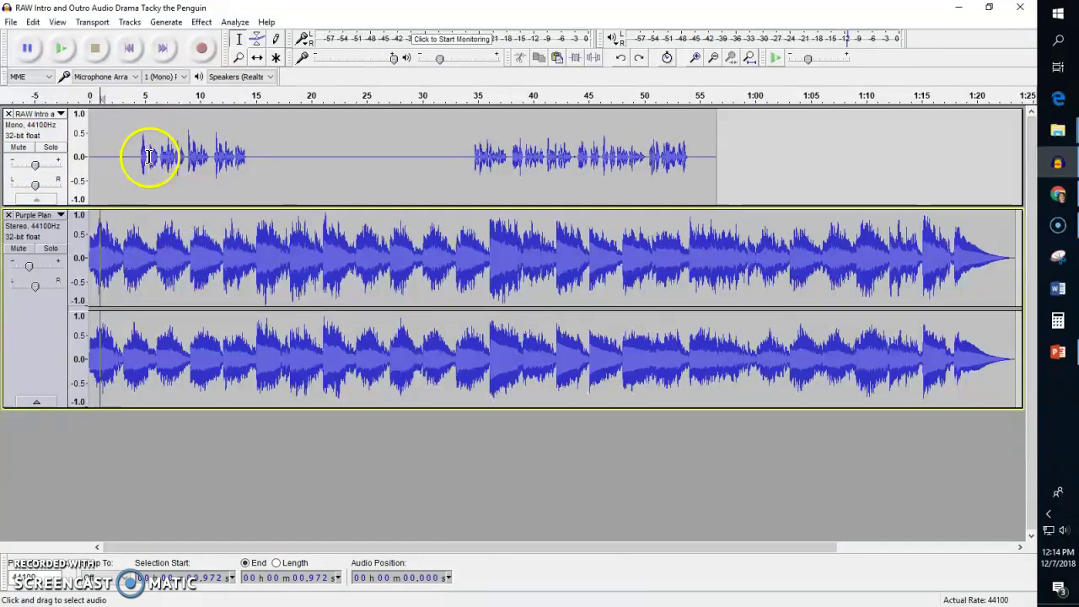
{"action": "scroll", "coordinate": [150, 156], "scroll_direction": "up", "scroll_amount": 1, "text": "ctrl"}
{"action": "left_click_drag", "start_coordinate": [437, 549], "coordinate": [325, 551]}
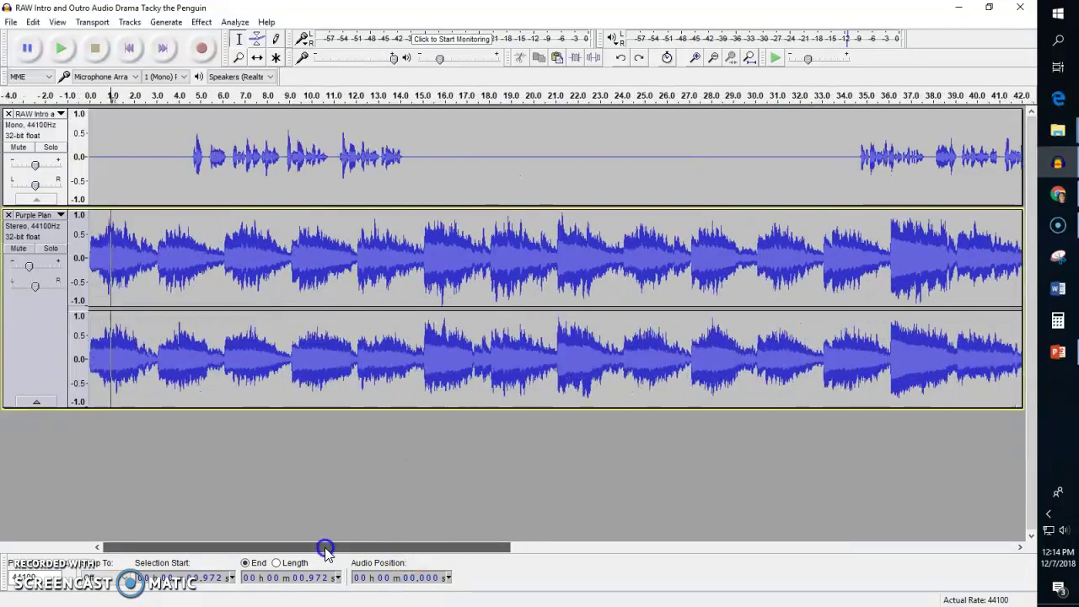
- Play the voice and music together from about 4.4 s, just before the spoken intro, to compare their levels
{"action": "left_click_drag", "start_coordinate": [91, 242], "coordinate": [134, 245]}
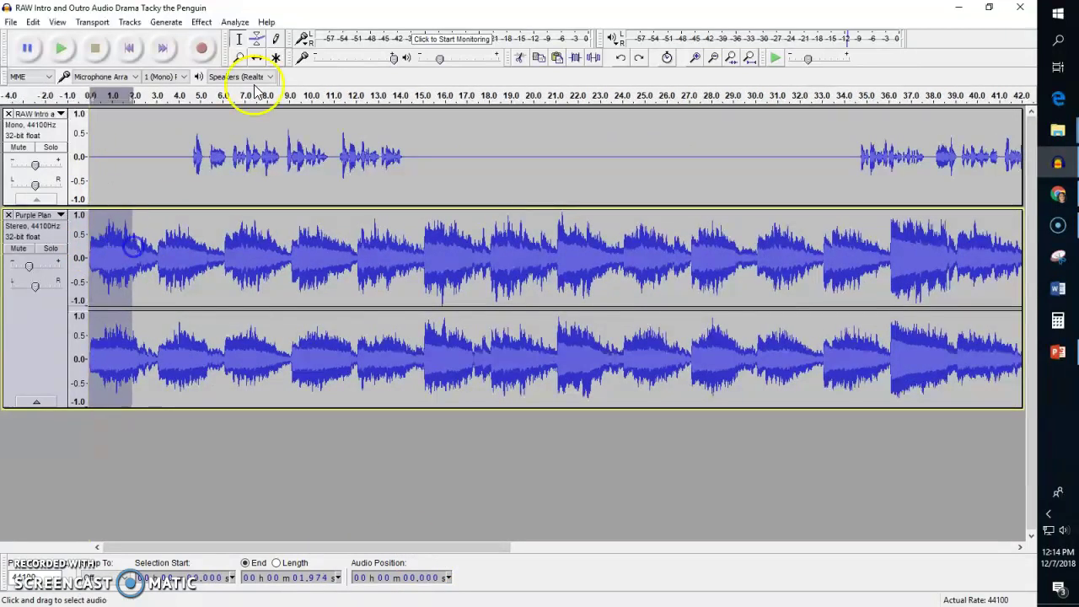
{"action": "left_click", "coordinate": [260, 39]}
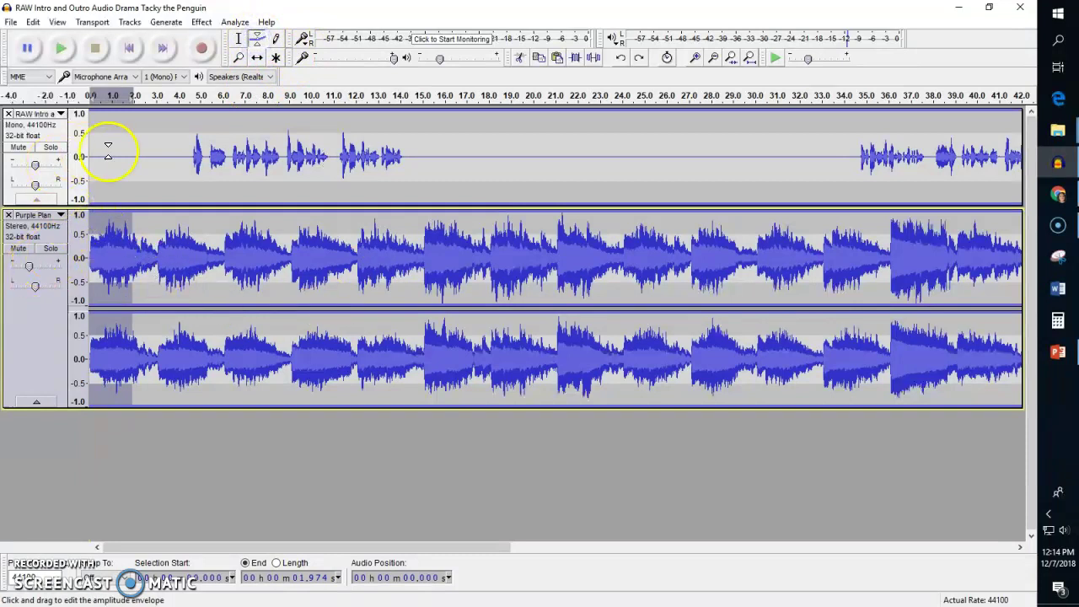
{"action": "left_click", "coordinate": [241, 38]}
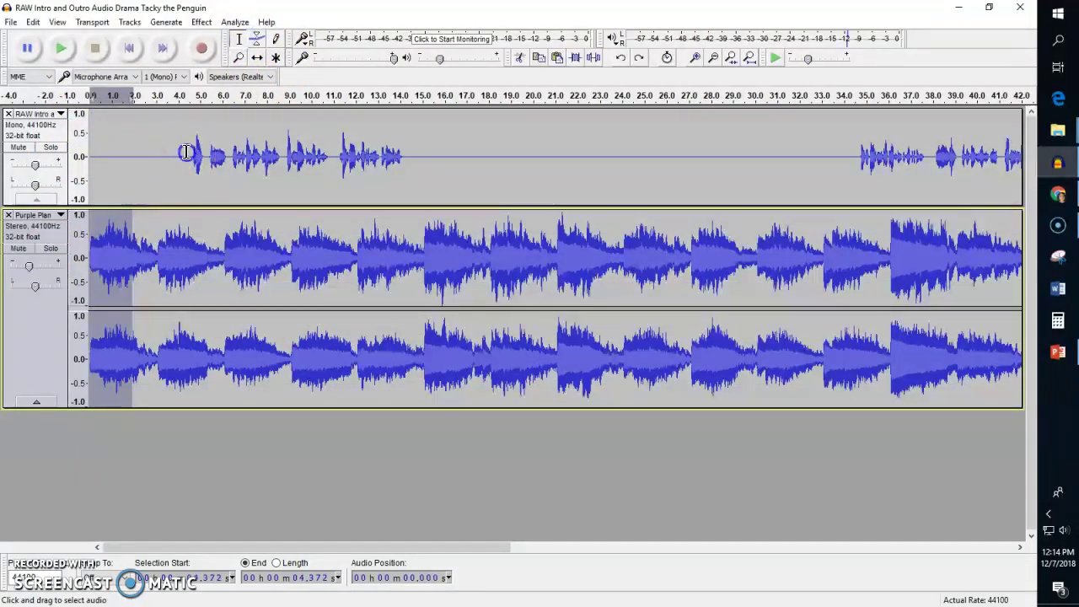
{"action": "left_click", "coordinate": [186, 157]}
{"action": "left_click", "coordinate": [67, 53]}
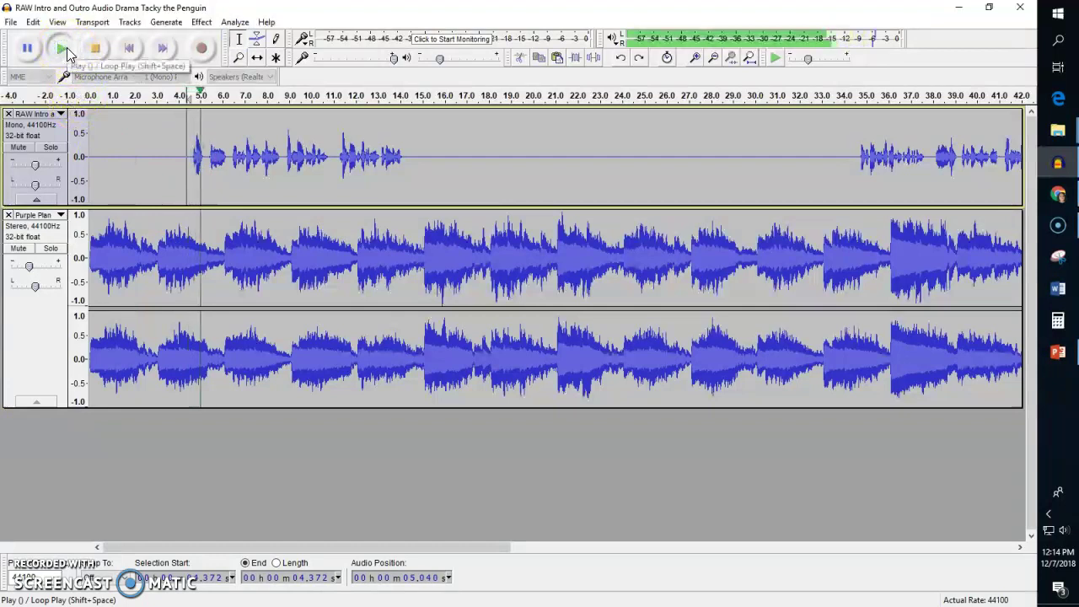
{"action": "left_click", "coordinate": [101, 58]}
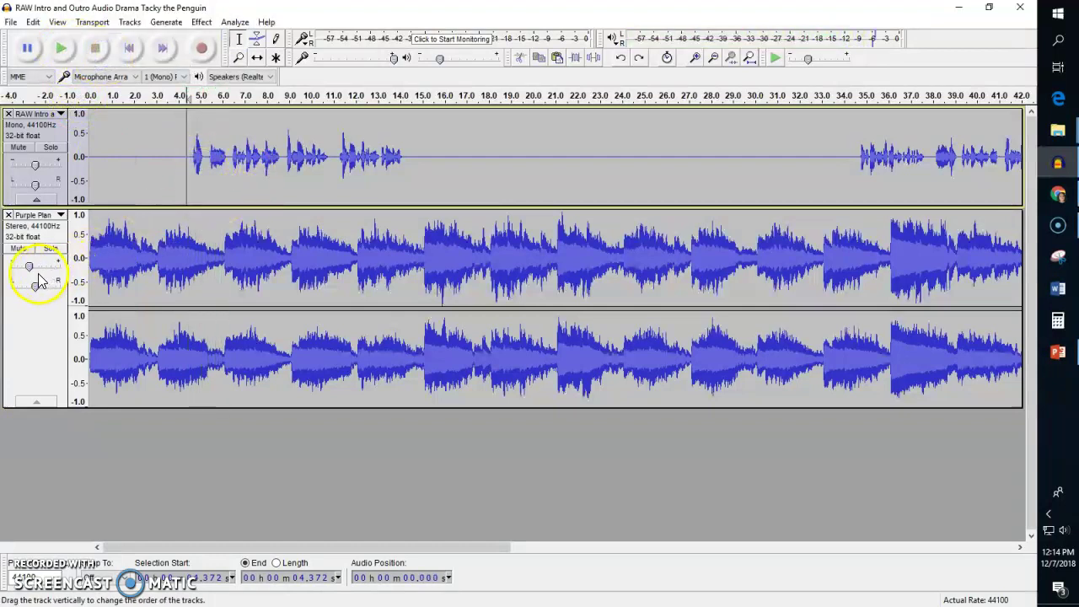
- Lower the whole music track slightly with the Envelope tool and play the mix again from about 4.4 s
{"action": "left_click", "coordinate": [257, 40]}
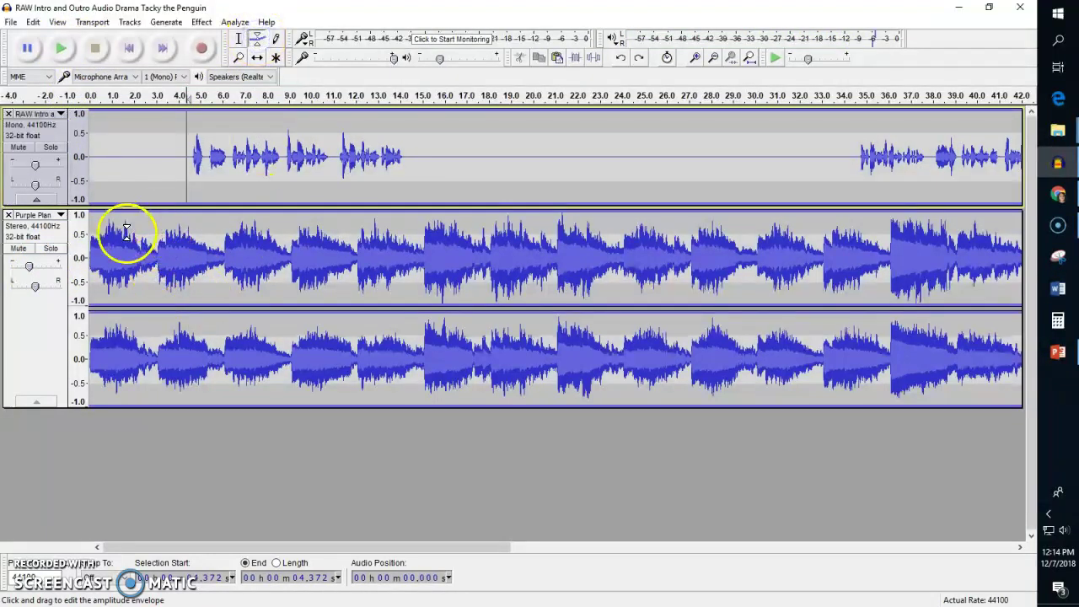
{"action": "left_click_drag", "start_coordinate": [101, 232], "coordinate": [101, 242]}
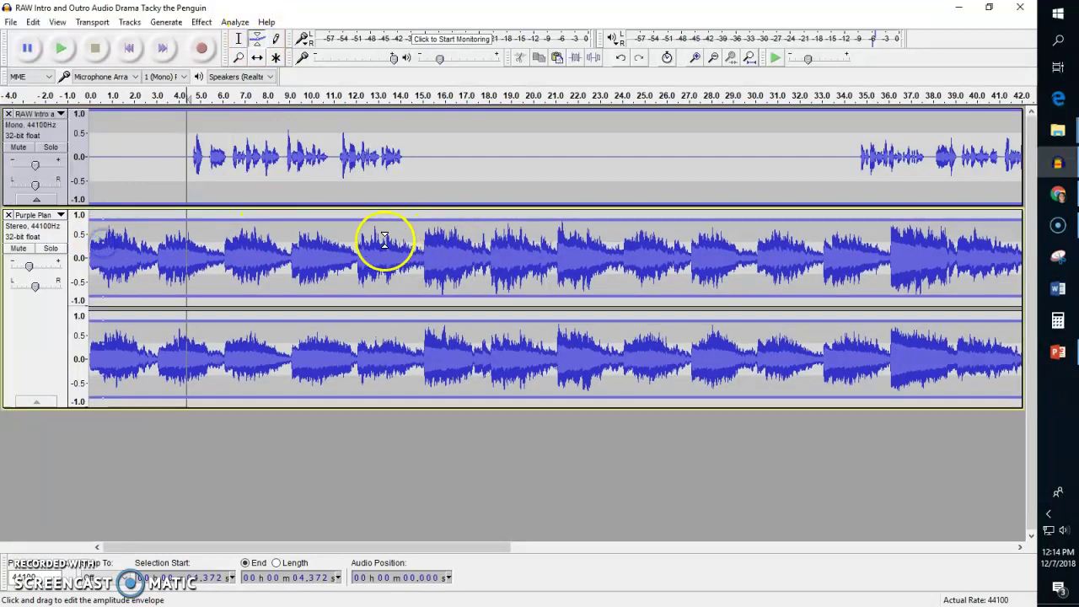
{"action": "left_click", "coordinate": [239, 39]}
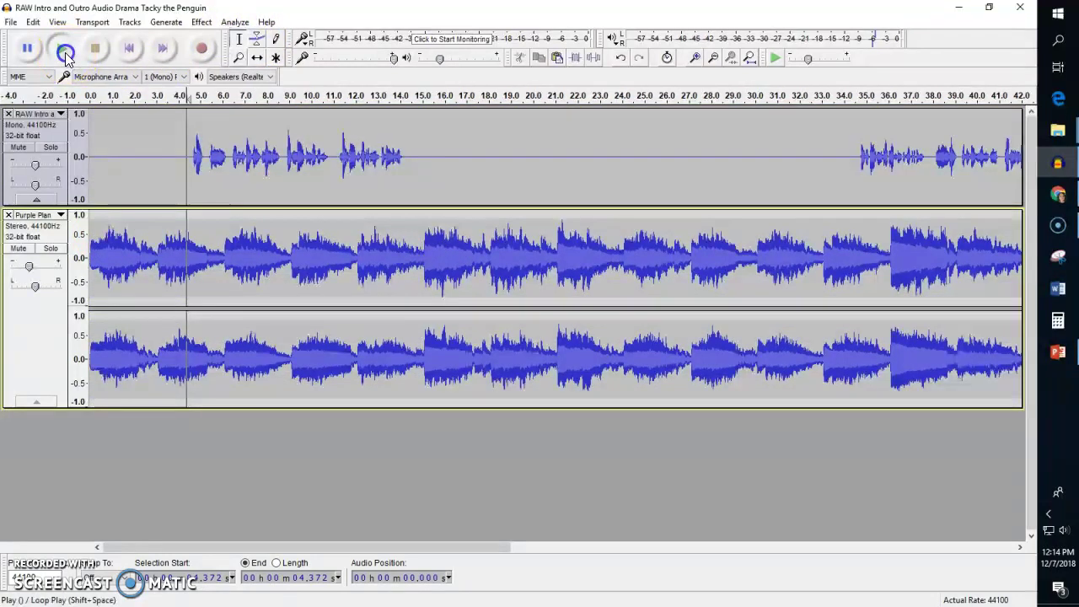
{"action": "left_click", "coordinate": [61, 49]}
{"action": "left_click", "coordinate": [96, 48]}
- Add envelope points at about 2.6 s and 4.4 s that lower the music in stages ahead of the spoken intro
{"action": "left_click", "coordinate": [255, 43]}
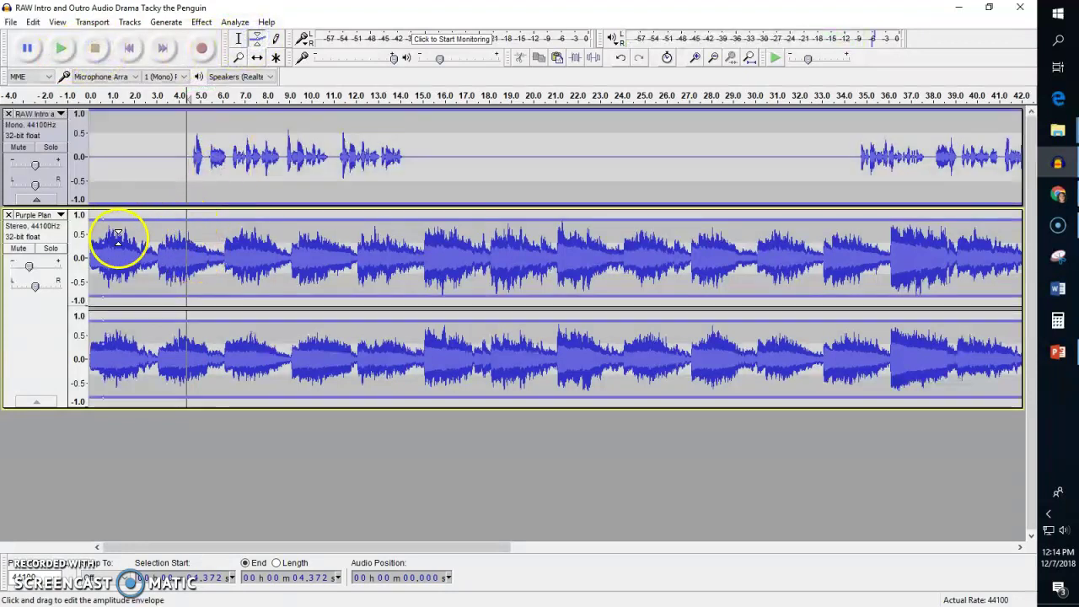
{"action": "left_click_drag", "start_coordinate": [146, 217], "coordinate": [144, 224]}
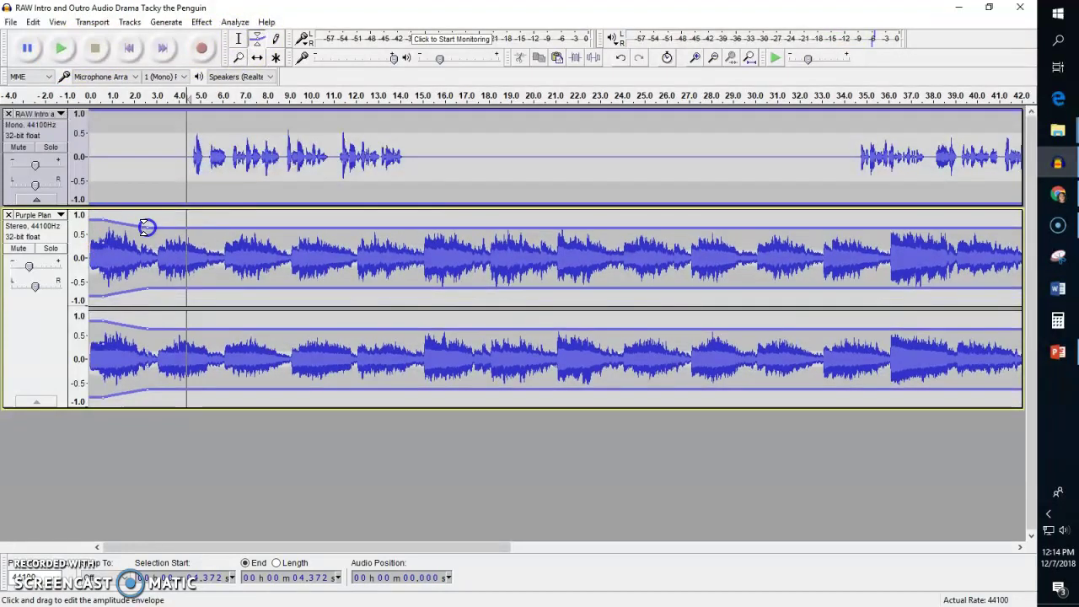
{"action": "left_click_drag", "start_coordinate": [184, 226], "coordinate": [189, 239]}
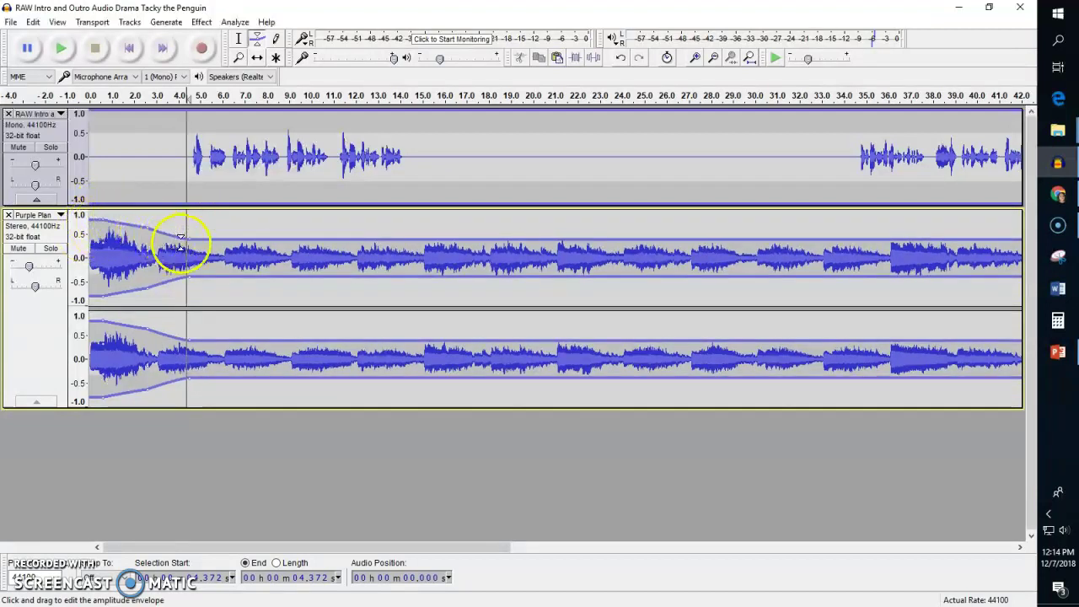
- Play the opening from 0 to about 8.7 s to check the music level under the spoken intro
{"action": "left_click", "coordinate": [239, 39]}
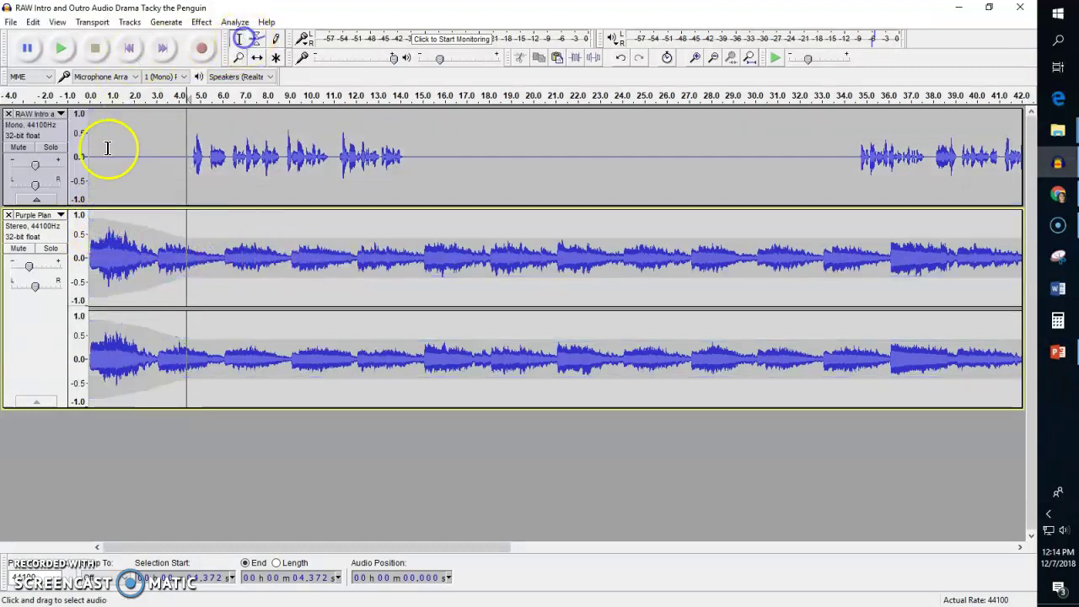
{"action": "left_click_drag", "start_coordinate": [90, 155], "coordinate": [282, 169]}
{"action": "left_click", "coordinate": [61, 49]}
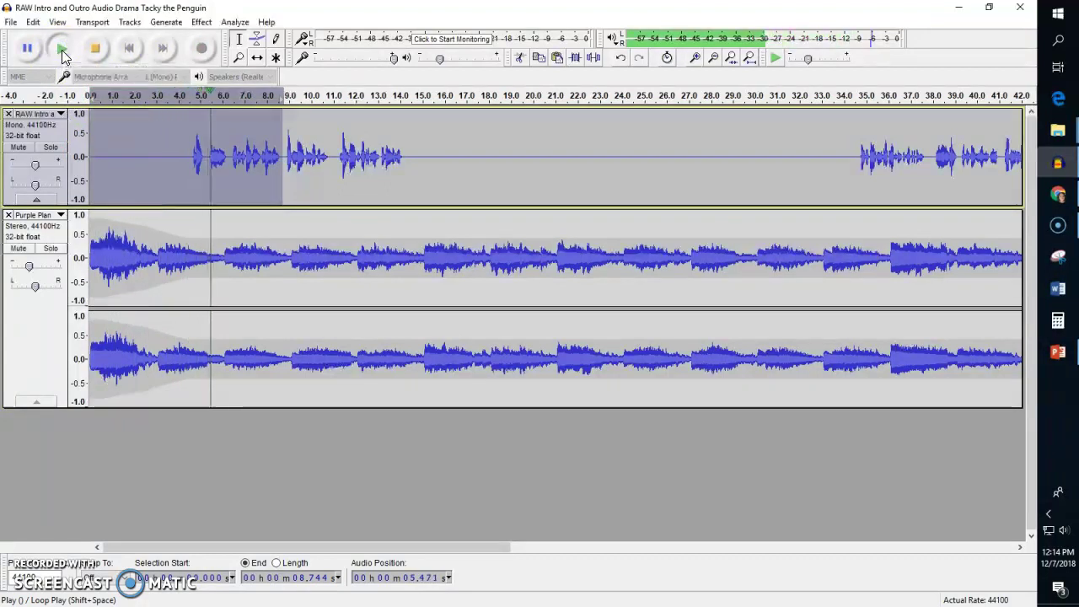
{"action": "left_click", "coordinate": [102, 54]}
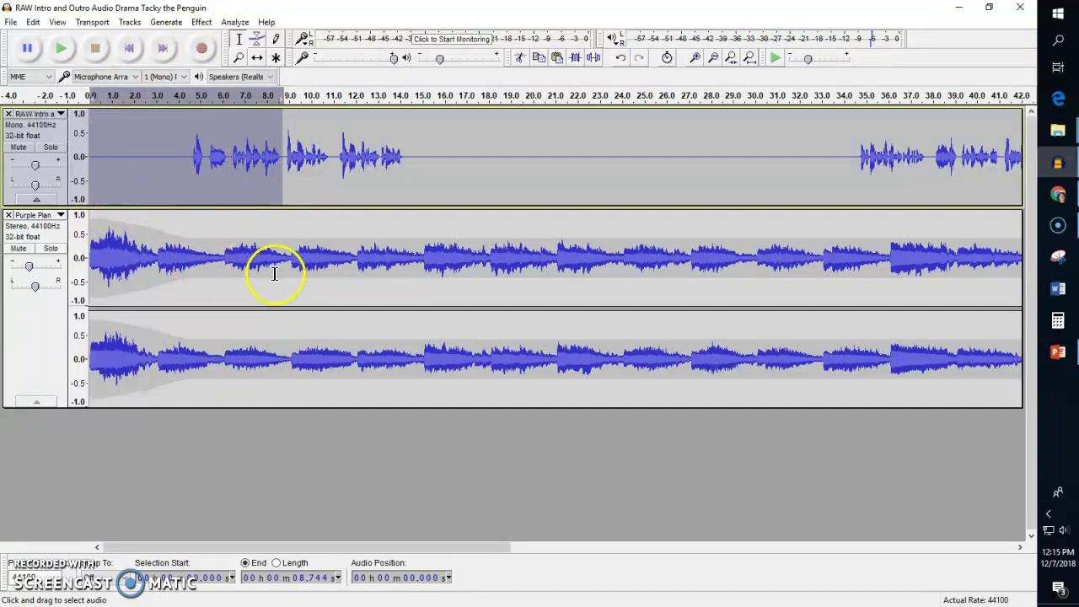
- Apply Fade Out to the music from about 11.1 s to 17.2 s, around the end of the spoken intro
{"action": "left_click", "coordinate": [418, 228]}
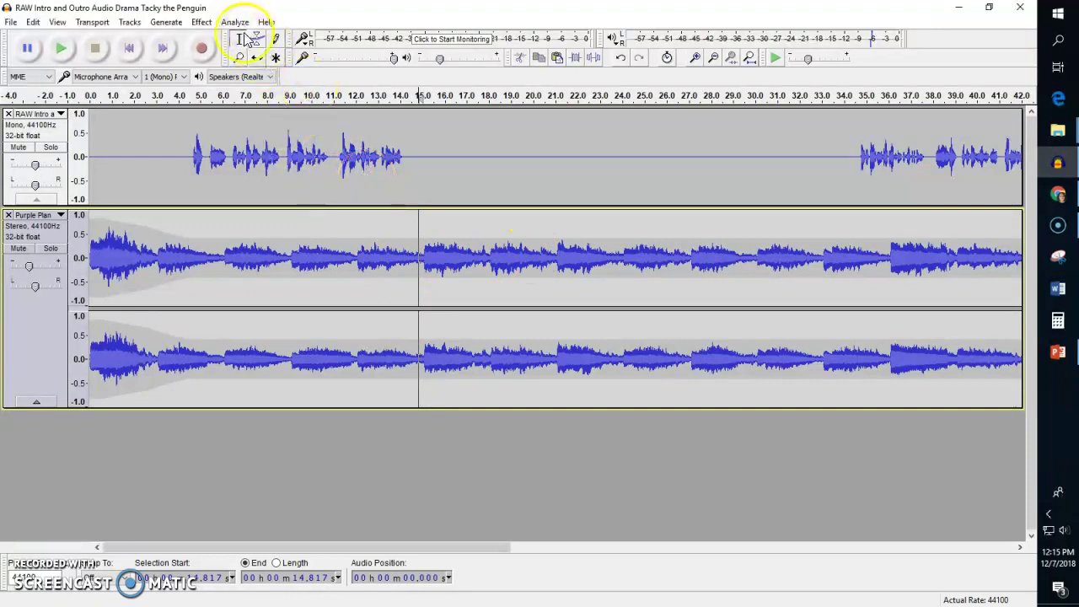
{"action": "left_click_drag", "start_coordinate": [335, 257], "coordinate": [470, 268]}
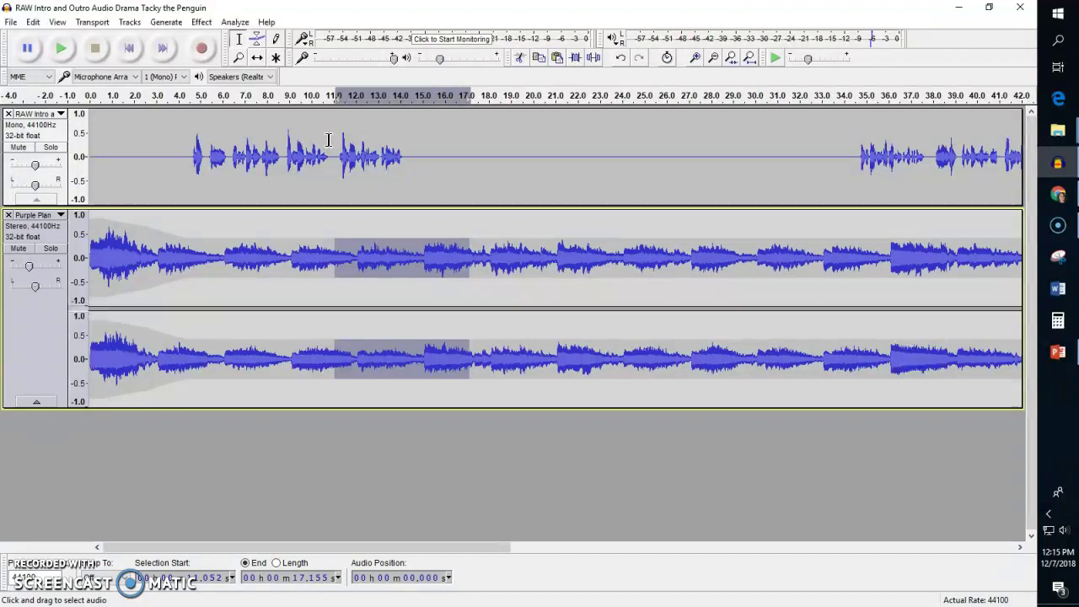
{"action": "left_click", "coordinate": [201, 22]}
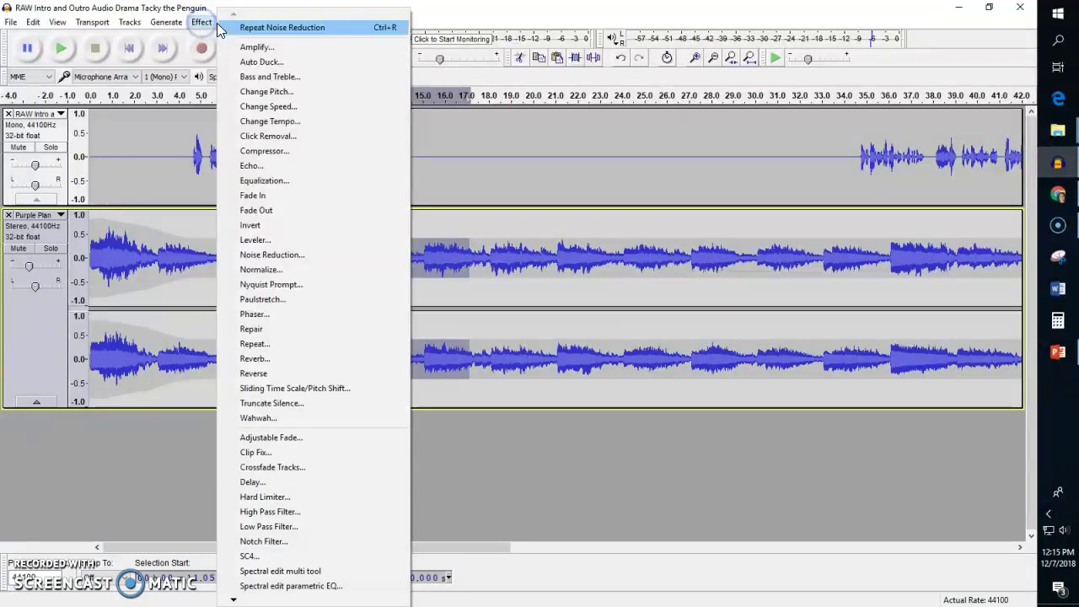
{"action": "left_click", "coordinate": [266, 211]}
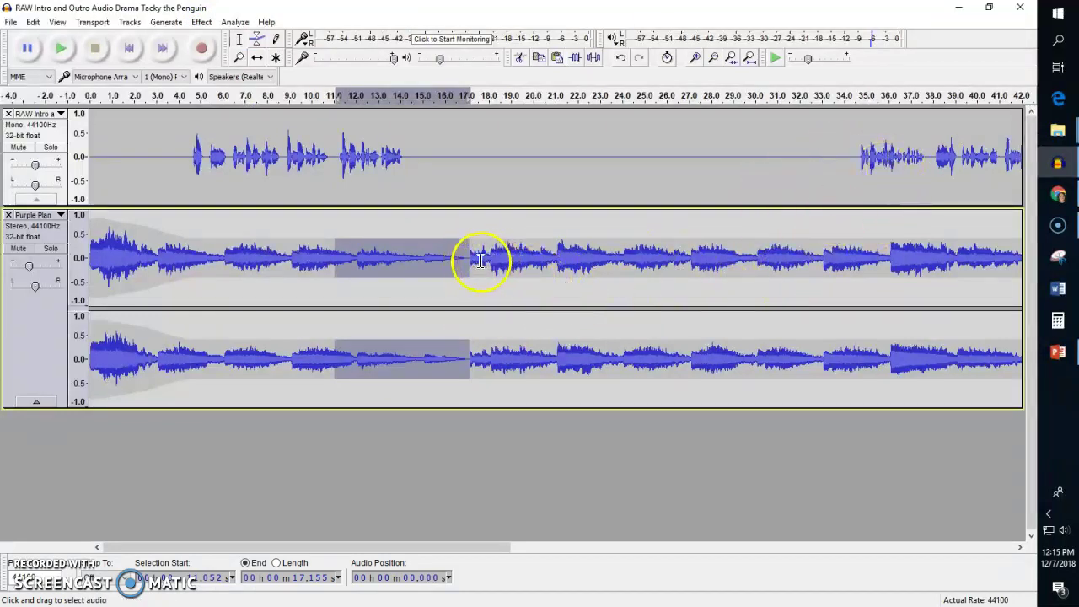
- Silence the music between the intro and outro, from about 17.1 s to 27.2 s
{"action": "left_click_drag", "start_coordinate": [472, 259], "coordinate": [689, 265]}
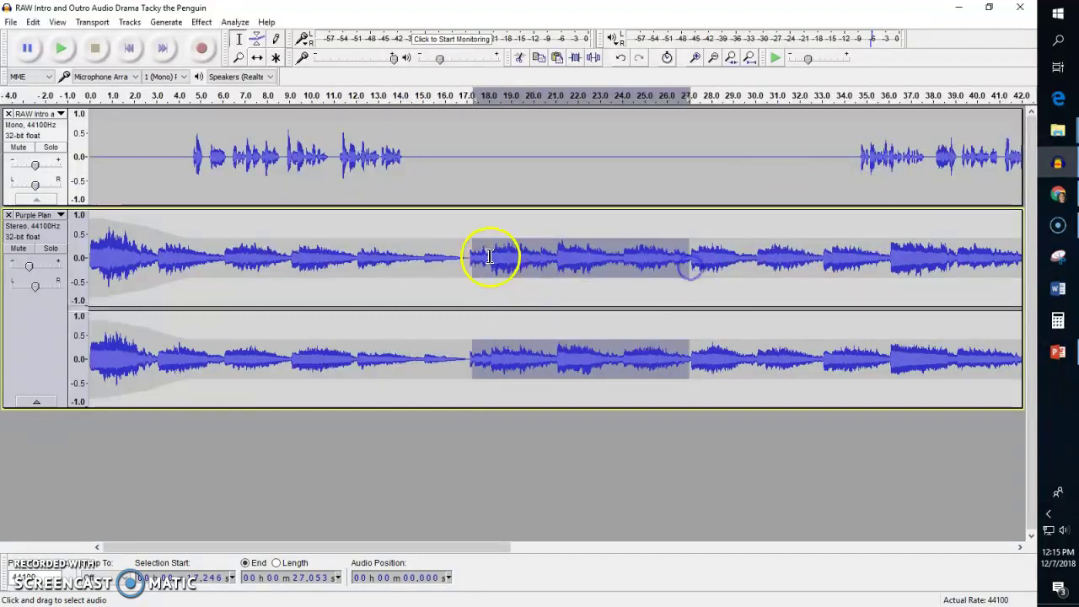
{"action": "scroll", "coordinate": [490, 265], "scroll_direction": "up", "scroll_amount": 1, "text": "ctrl"}
{"action": "left_click_drag", "start_coordinate": [448, 259], "coordinate": [894, 262]}
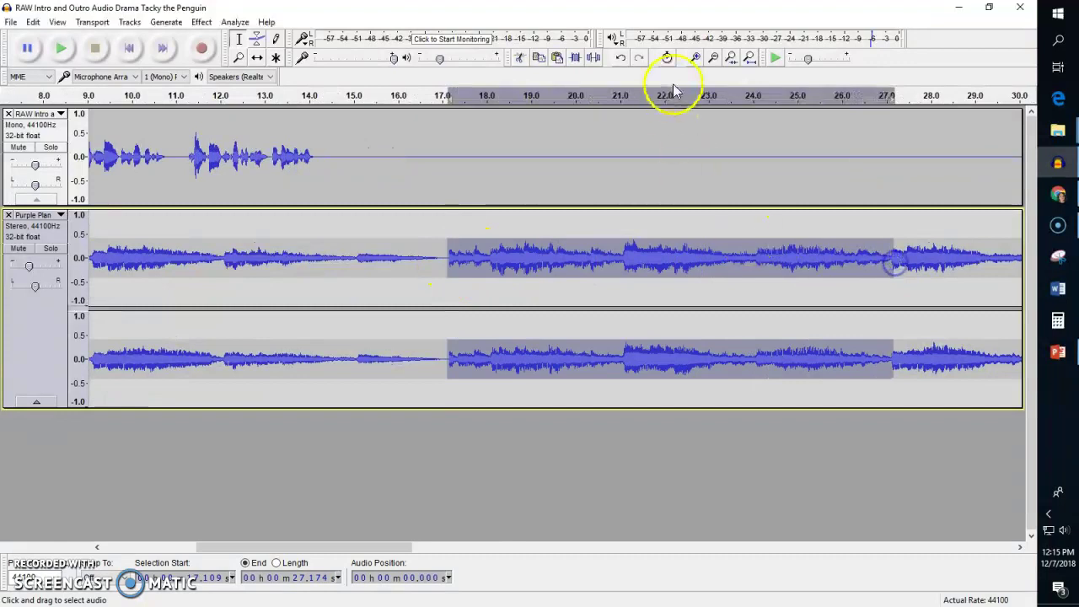
{"action": "left_click", "coordinate": [593, 58]}
- Shape the music envelope to start nearly full at about 27.2 s and taper from 28.2 s to a lower level at about 32.3 s
{"action": "left_click_drag", "start_coordinate": [380, 549], "coordinate": [500, 548]}
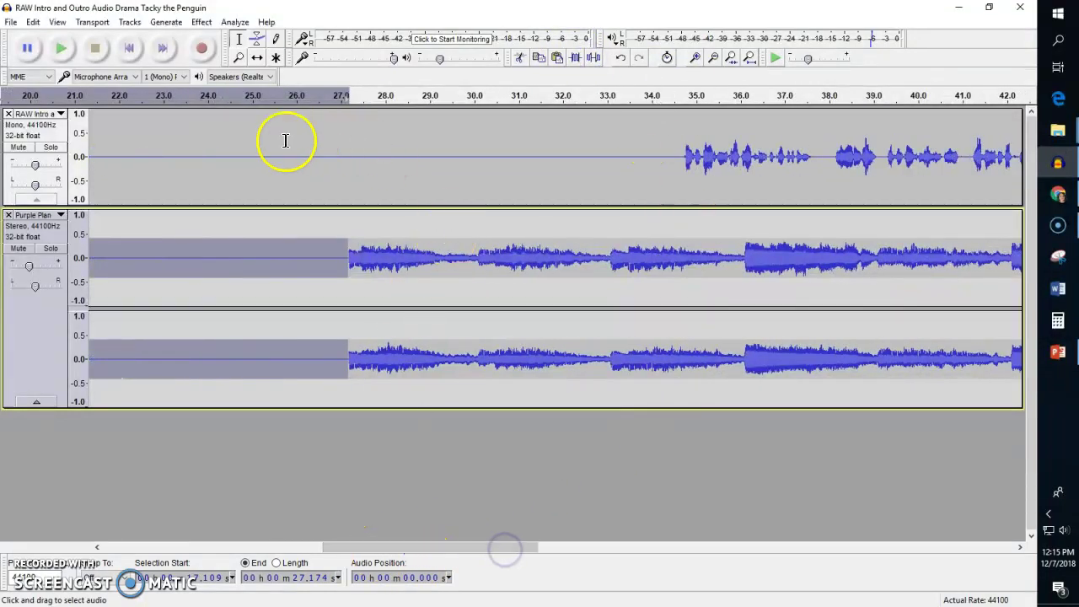
{"action": "left_click", "coordinate": [257, 38]}
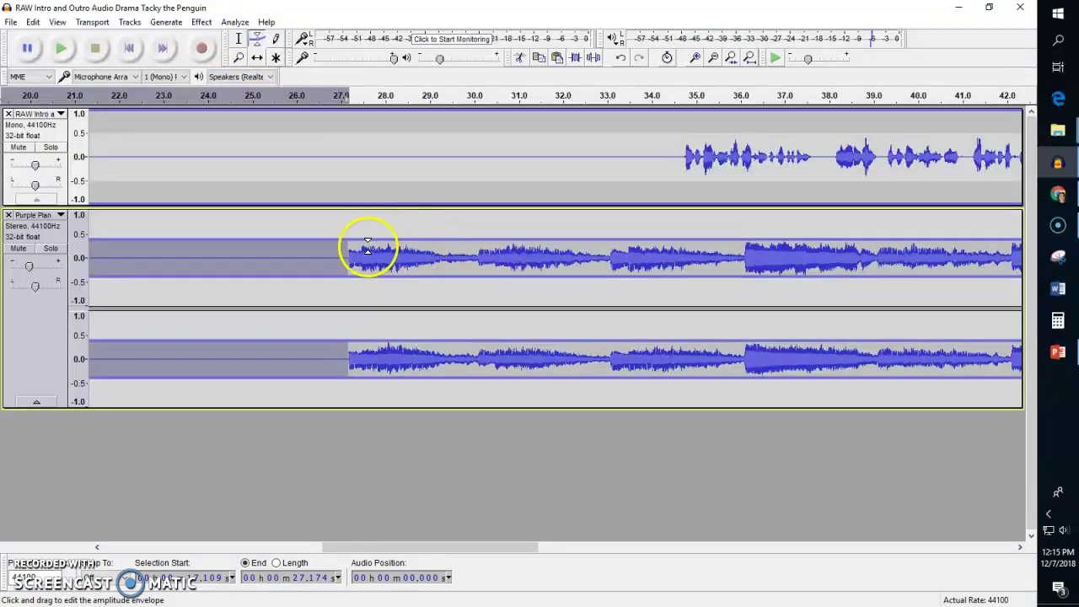
{"action": "left_click", "coordinate": [339, 241]}
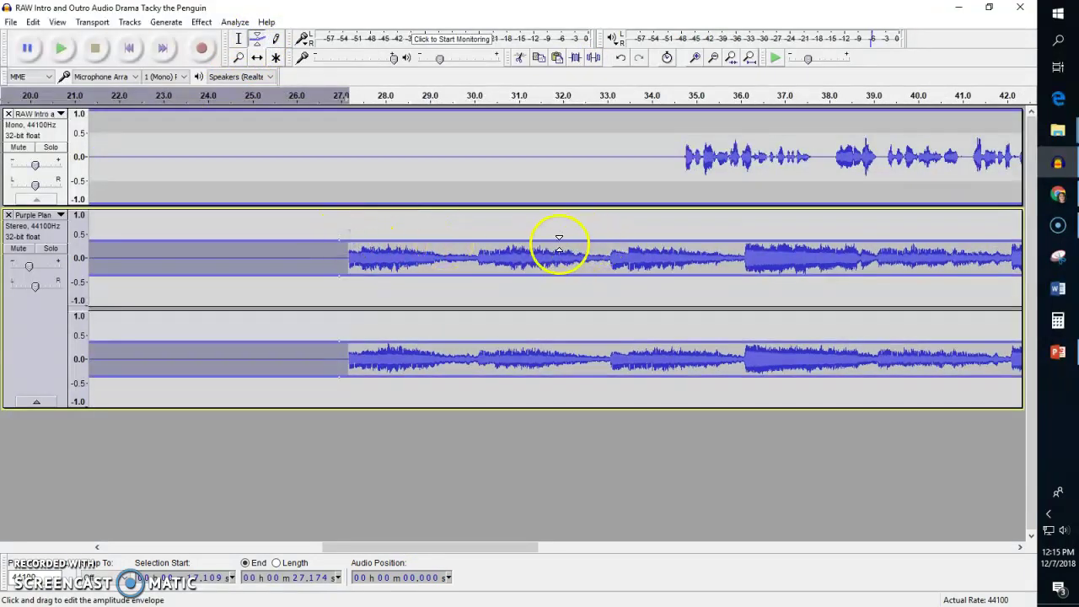
{"action": "left_click_drag", "start_coordinate": [570, 244], "coordinate": [573, 222]}
{"action": "left_click_drag", "start_coordinate": [389, 240], "coordinate": [397, 210]}
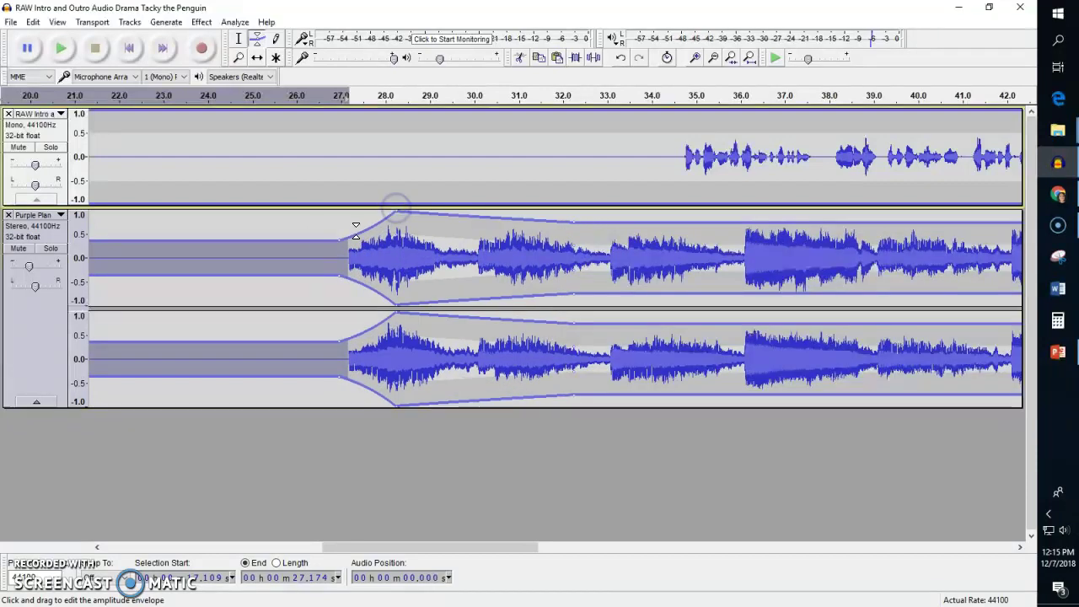
{"action": "left_click", "coordinate": [350, 212]}
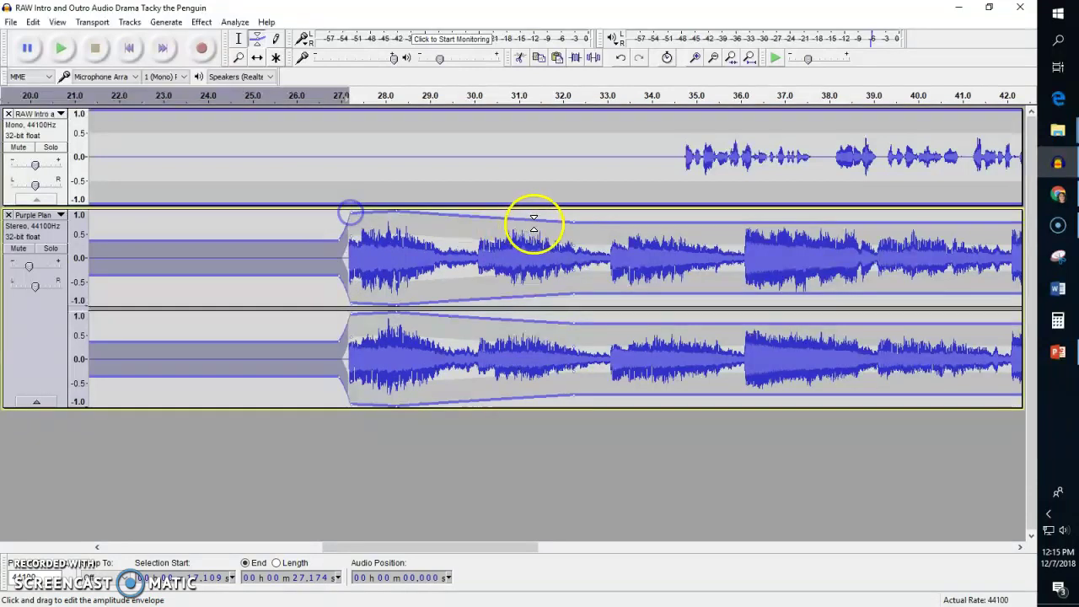
{"action": "left_click_drag", "start_coordinate": [574, 224], "coordinate": [573, 232]}
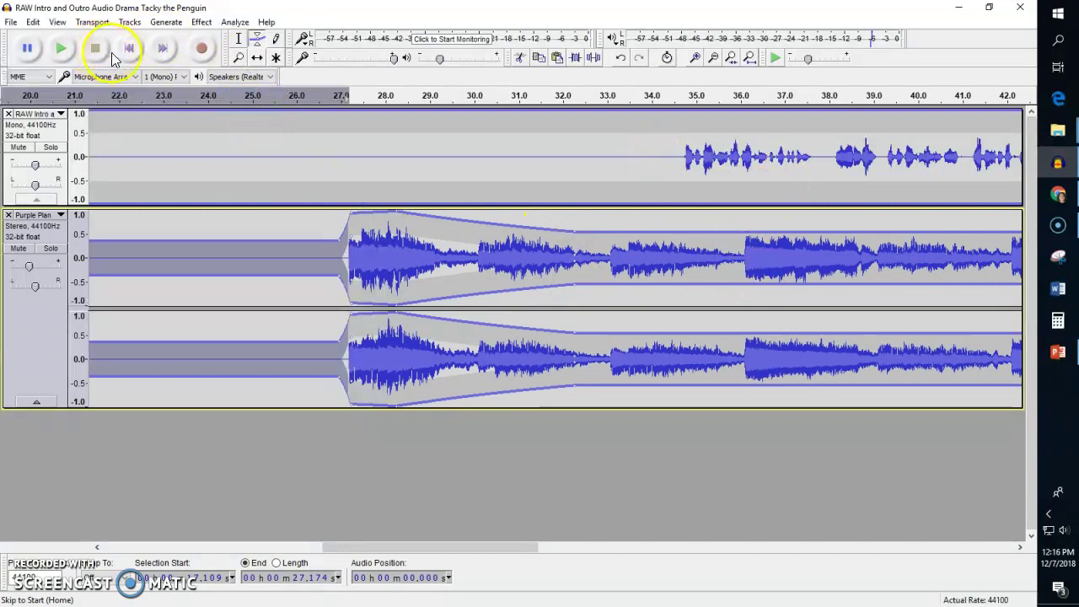
- Play the mix from about 26.9 s into the spoken outro to check the music's entrance and taper
{"action": "left_click", "coordinate": [239, 39]}
{"action": "left_click", "coordinate": [338, 164]}
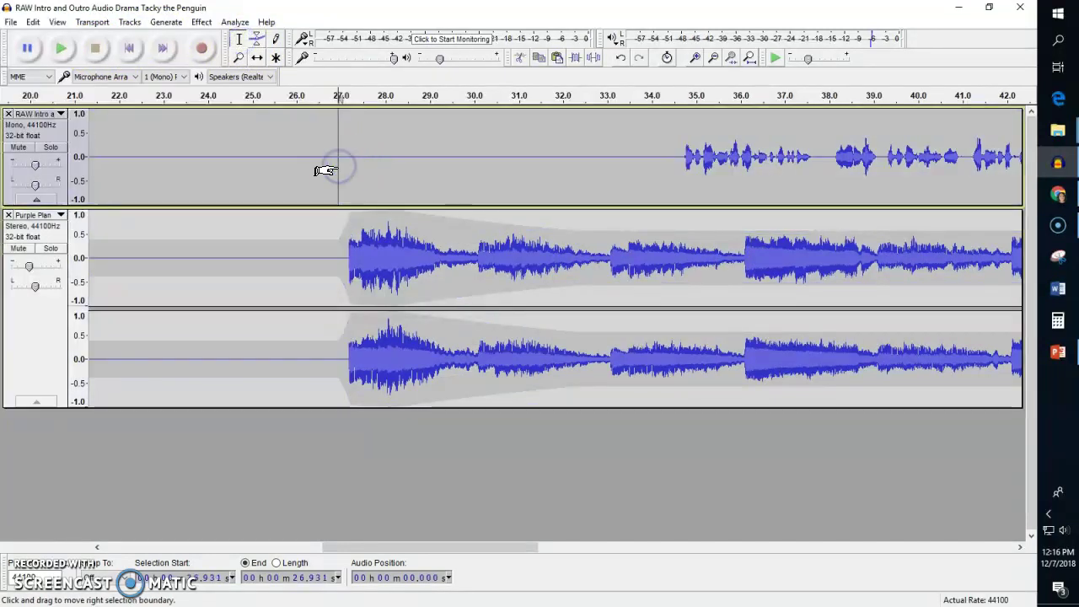
{"action": "key", "text": "space"}
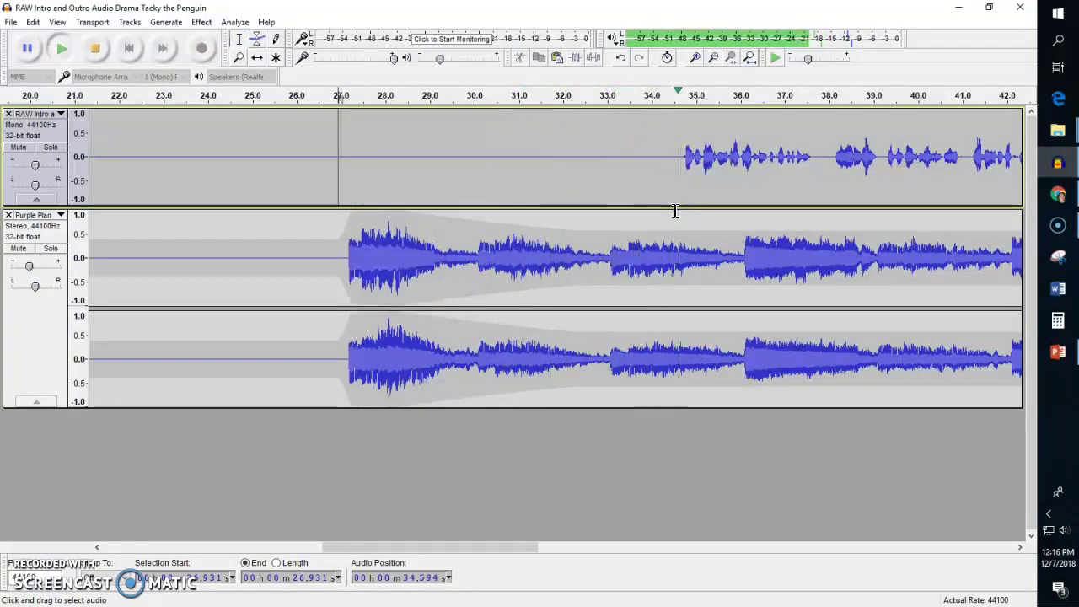
{"action": "left_click", "coordinate": [95, 48]}
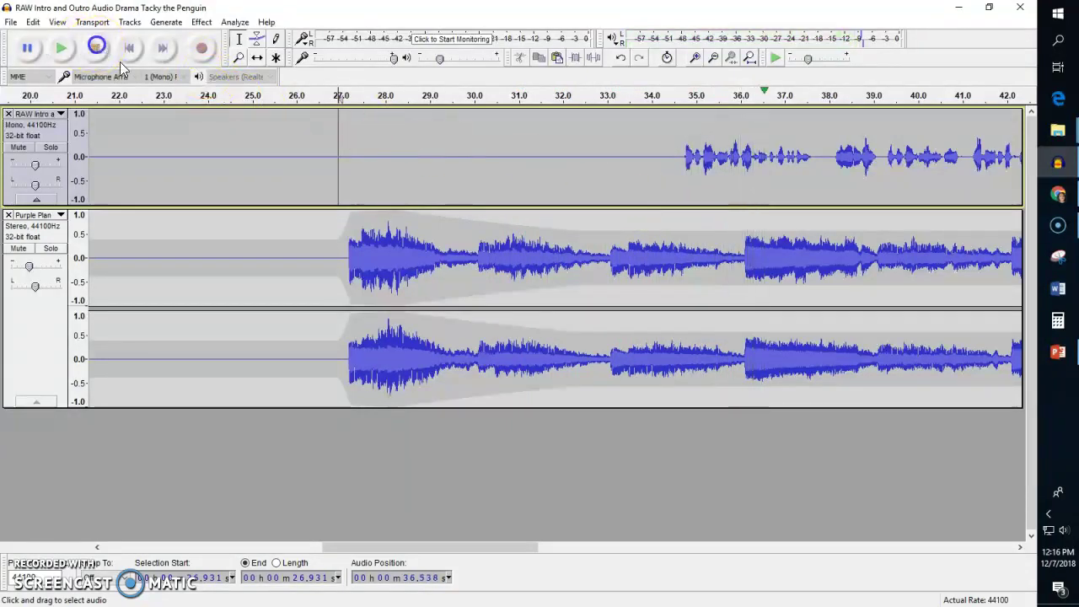
- Delete the surplus music from about 59.8 s to the end of the music track
{"action": "left_click_drag", "start_coordinate": [381, 545], "coordinate": [599, 556]}
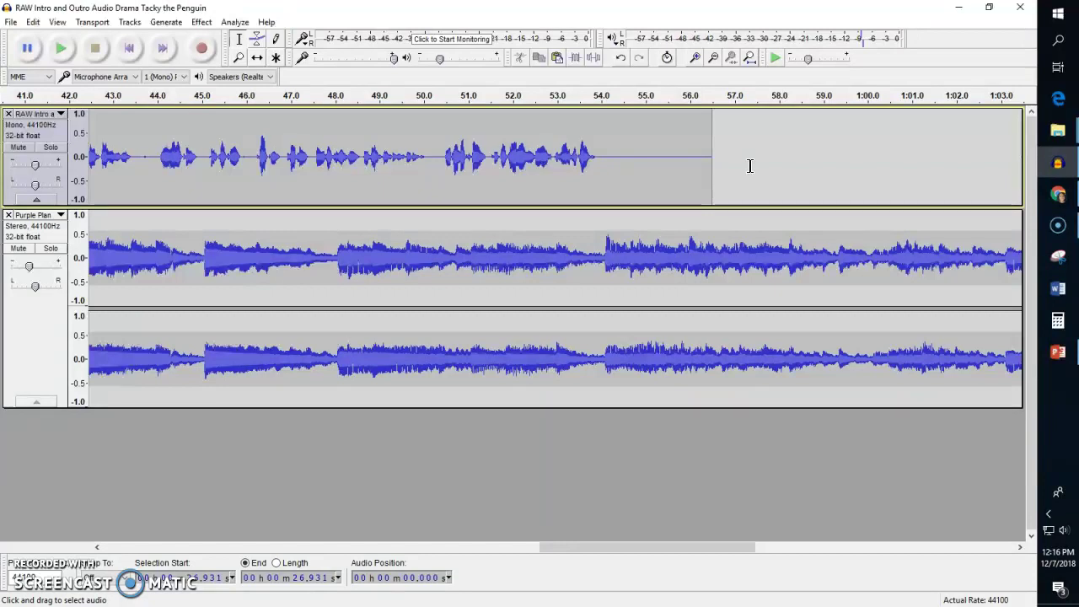
{"action": "scroll", "coordinate": [777, 345], "scroll_direction": "down", "scroll_amount": 4}
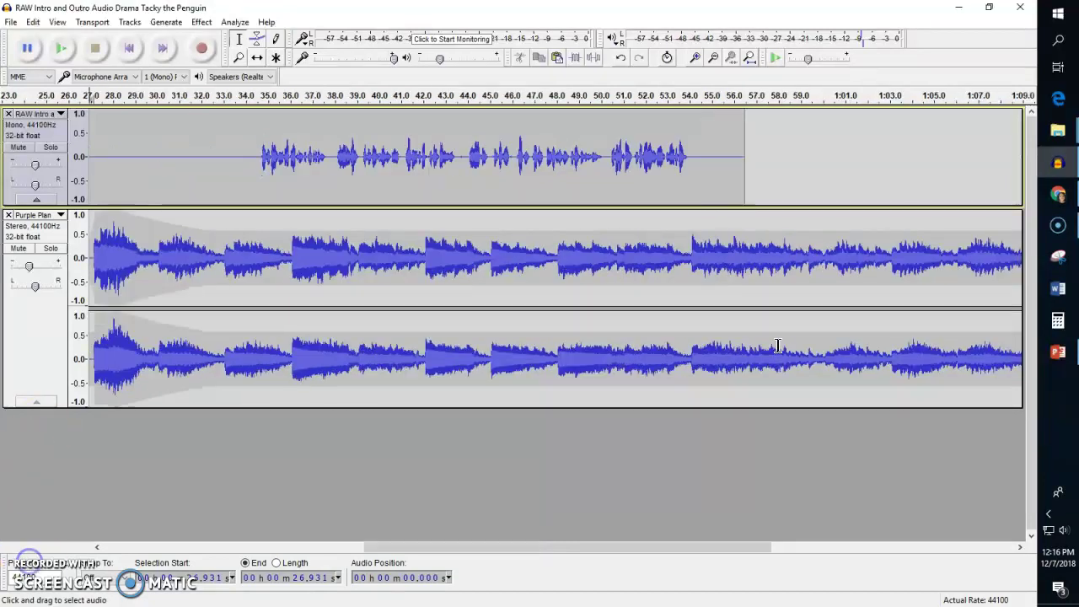
{"action": "scroll", "coordinate": [777, 345], "scroll_direction": "up", "scroll_amount": 1}
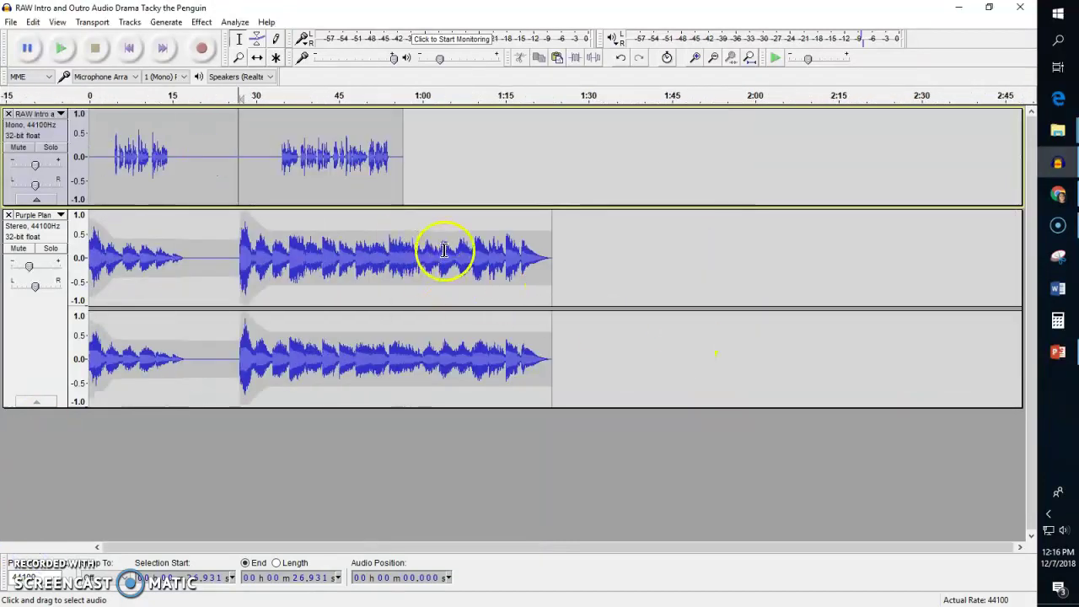
{"action": "left_click_drag", "start_coordinate": [421, 247], "coordinate": [548, 259]}
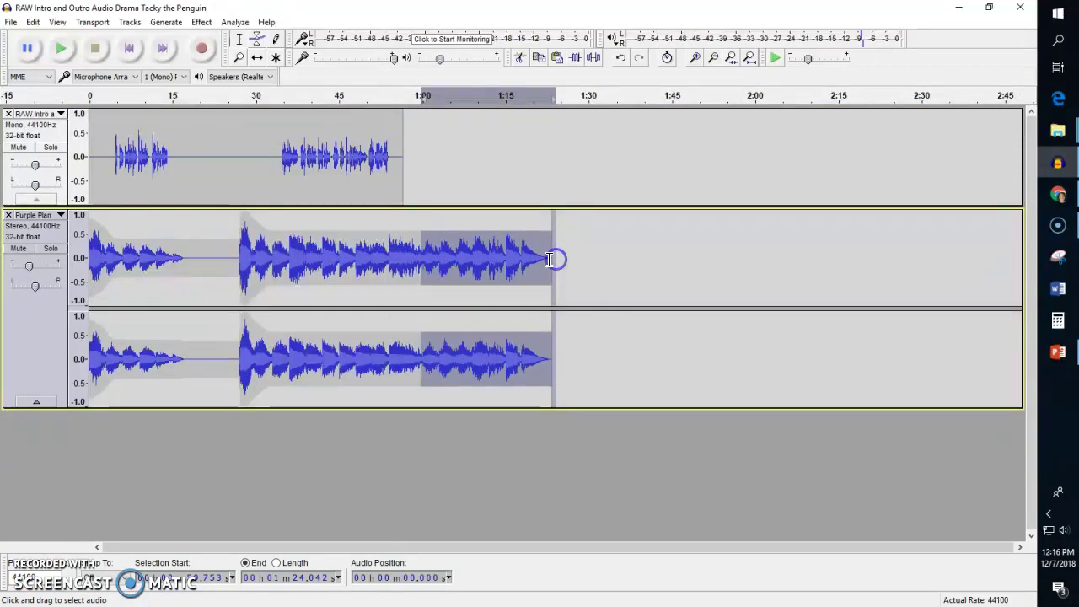
{"action": "key", "text": "Delete"}
- Trim the end of the music track by deleting everything after about 57.3 s
{"action": "scroll", "coordinate": [394, 267], "scroll_direction": "up", "scroll_amount": 1}
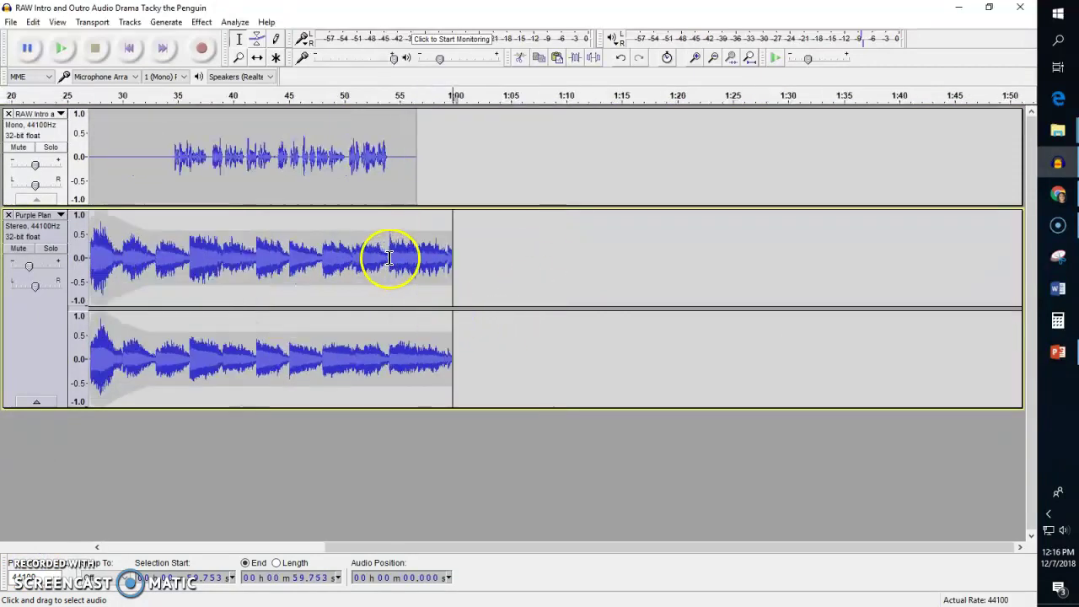
{"action": "scroll", "coordinate": [416, 249], "scroll_direction": "up", "scroll_amount": 1}
{"action": "left_click_drag", "start_coordinate": [325, 256], "coordinate": [489, 253]}
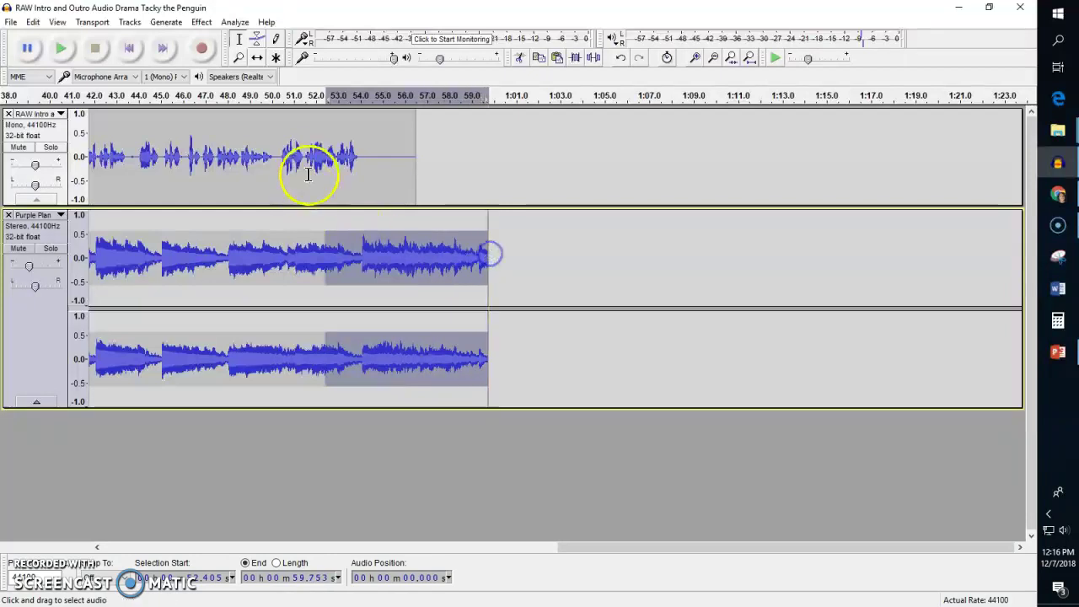
{"action": "left_click", "coordinate": [334, 252]}
{"action": "left_click_drag", "start_coordinate": [305, 247], "coordinate": [331, 251]}
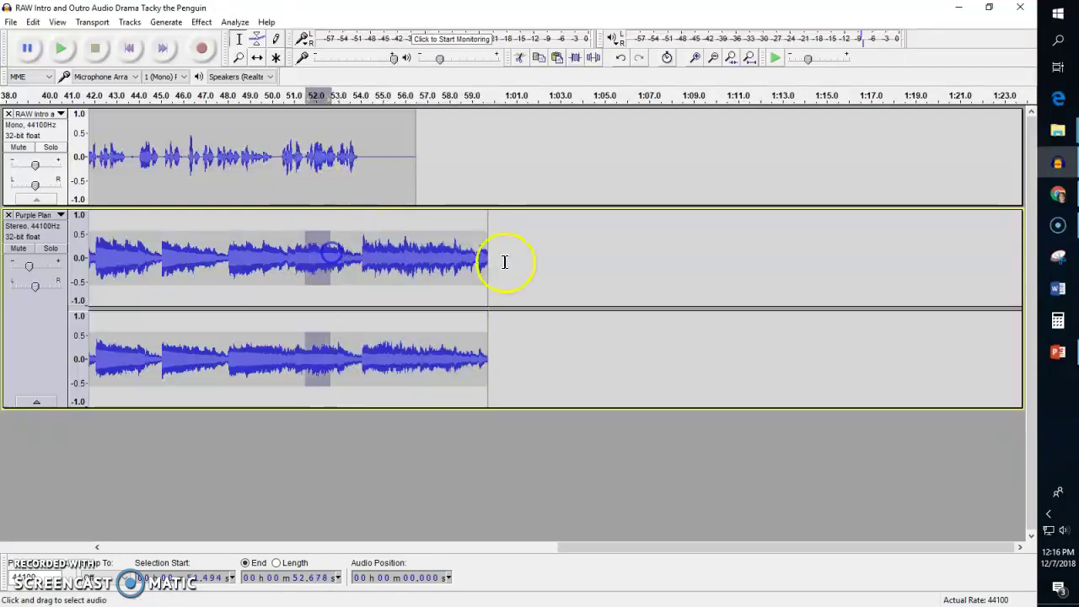
{"action": "left_click_drag", "start_coordinate": [433, 253], "coordinate": [502, 253]}
{"action": "key", "text": "Delete"}
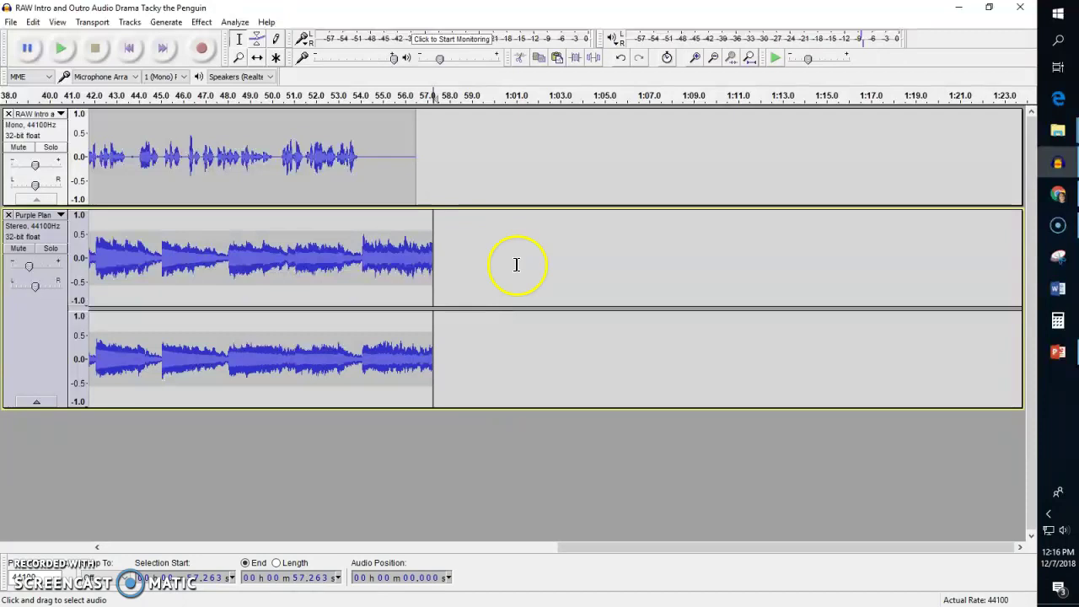
- Apply a Fade Out to the music from about 51.4 s to its end at 57.3 s
{"action": "left_click_drag", "start_coordinate": [302, 249], "coordinate": [430, 257]}
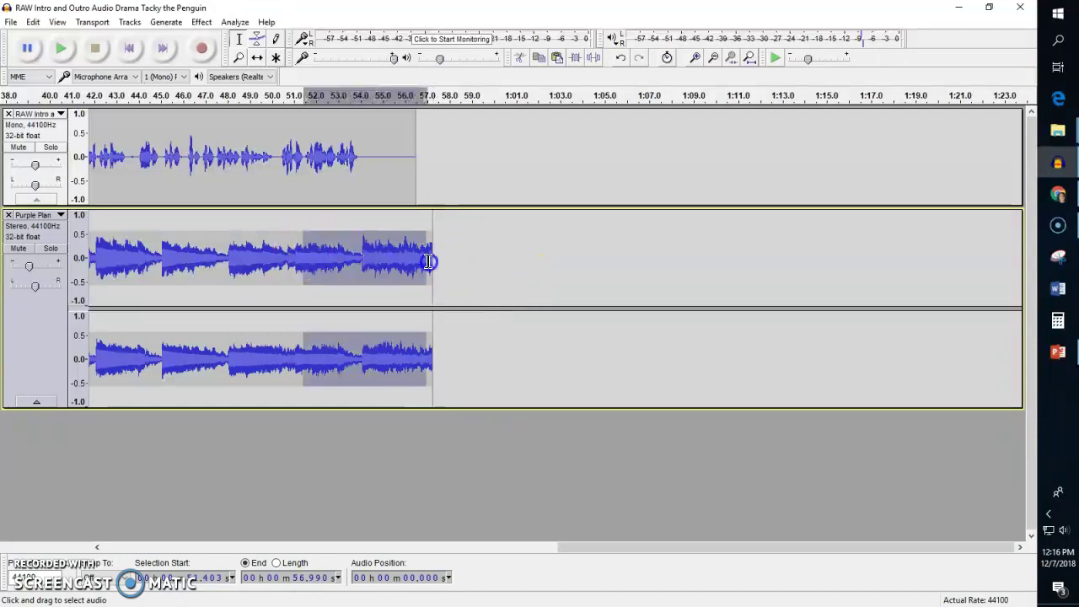
{"action": "left_click", "coordinate": [202, 22]}
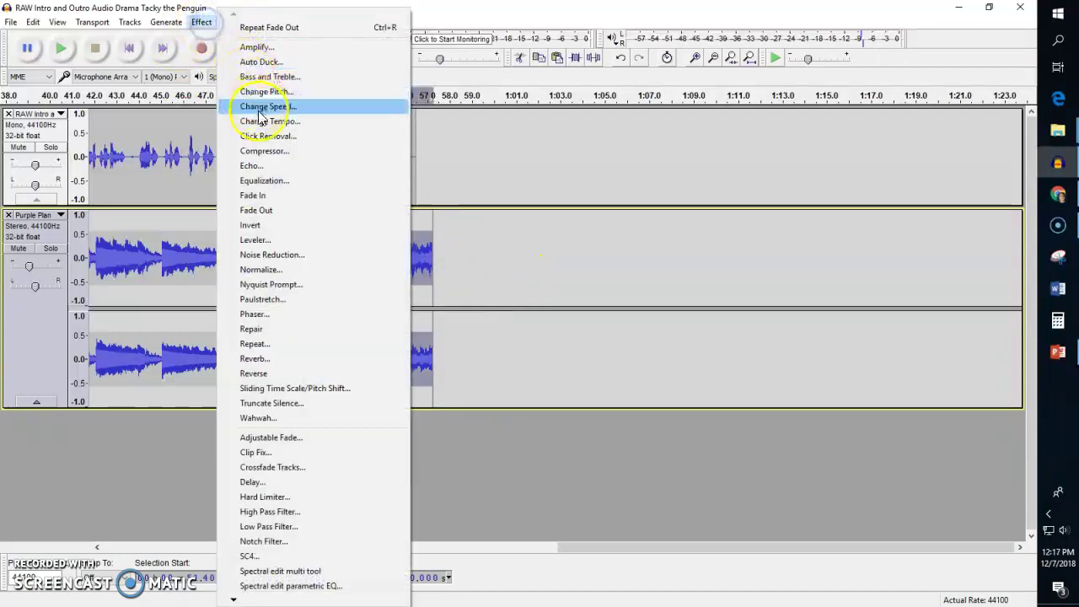
{"action": "left_click", "coordinate": [270, 210]}
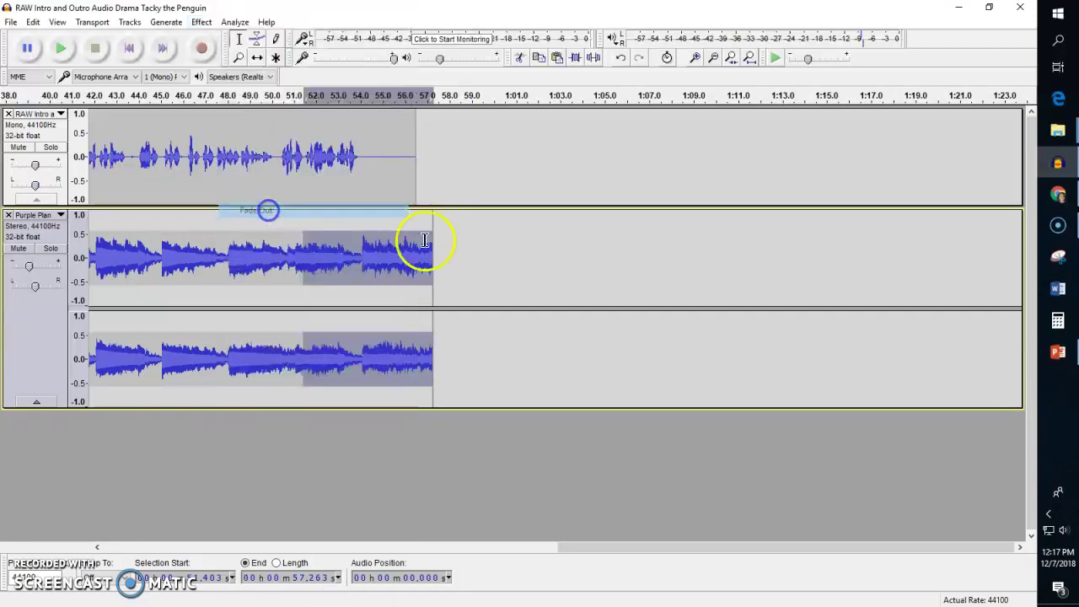
{"action": "left_click", "coordinate": [500, 266]}
- Play the mix from about 50.6 s through the end to check the outro music's fade-out
{"action": "left_click", "coordinate": [286, 176]}
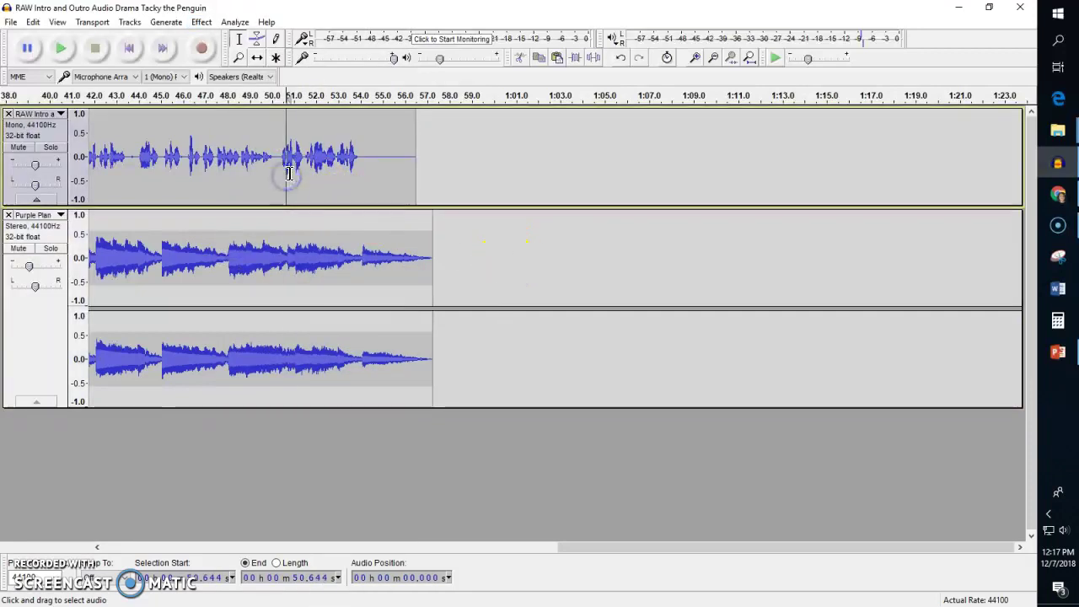
{"action": "key", "text": "space"}
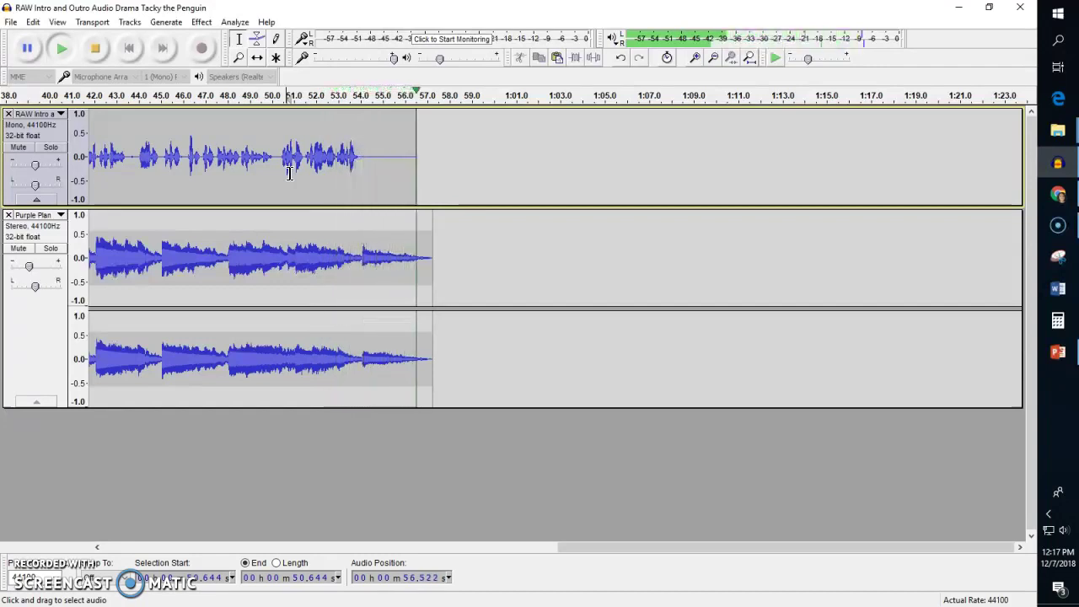
{"action": "left_click_drag", "start_coordinate": [615, 546], "coordinate": [121, 550]}
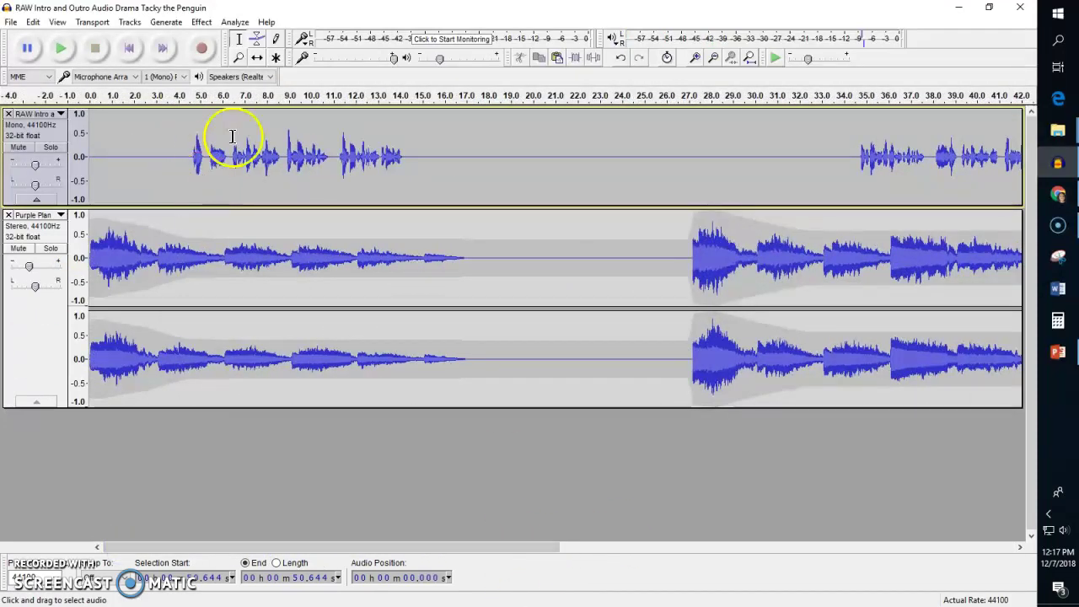
- Export the mix as an MP3 file named "Edited Intro and Outro Audio Drama Tacky the Penguin", accepting the metadata
{"action": "left_click", "coordinate": [9, 23]}
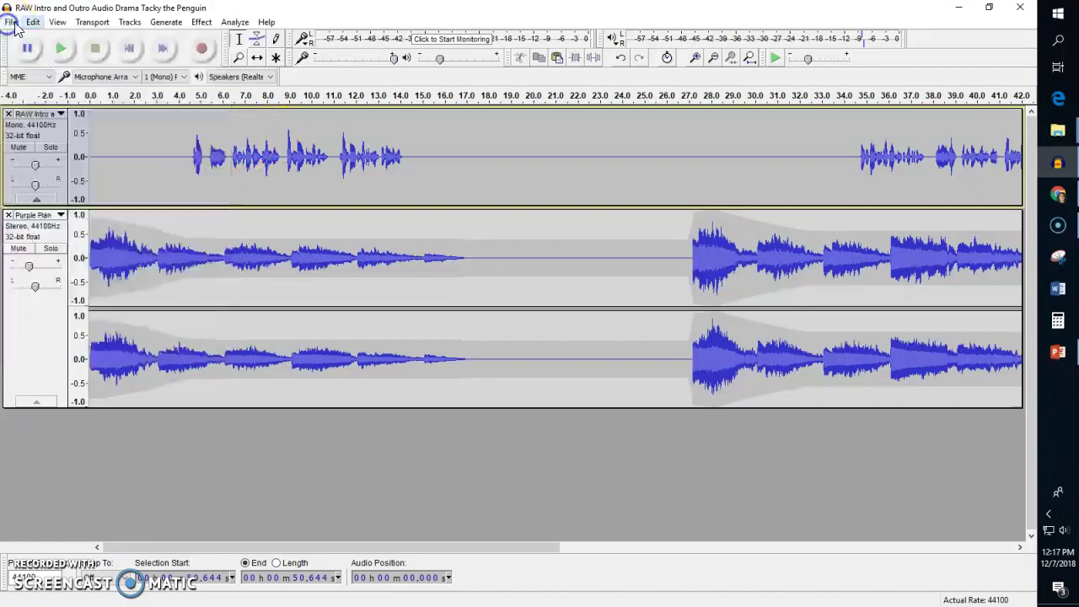
{"action": "left_click", "coordinate": [34, 205]}
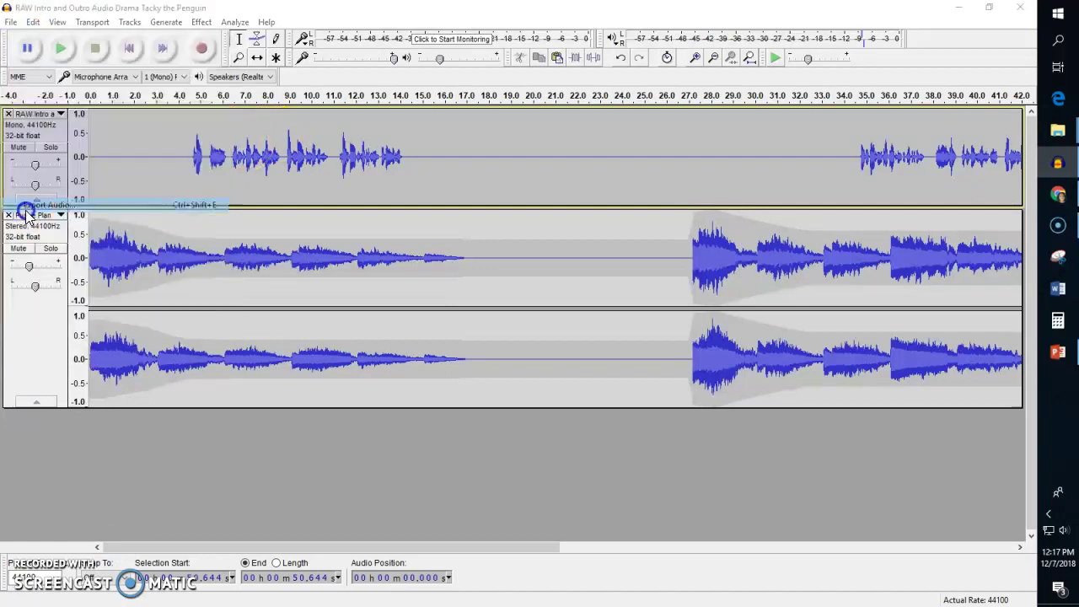
{"action": "left_click", "coordinate": [322, 395]}
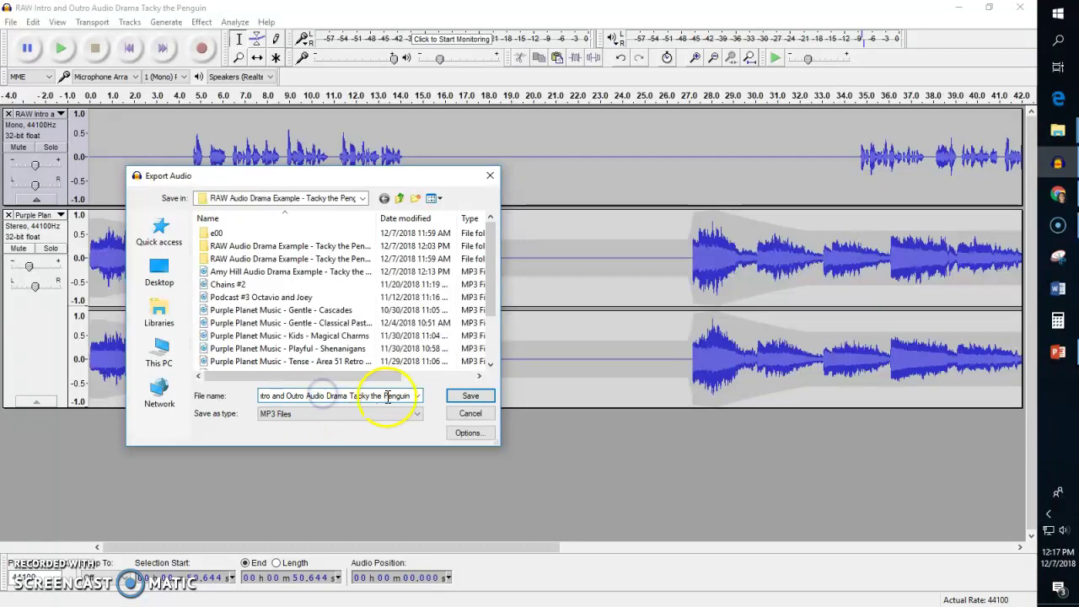
{"action": "left_click_drag", "start_coordinate": [410, 395], "coordinate": [212, 393]}
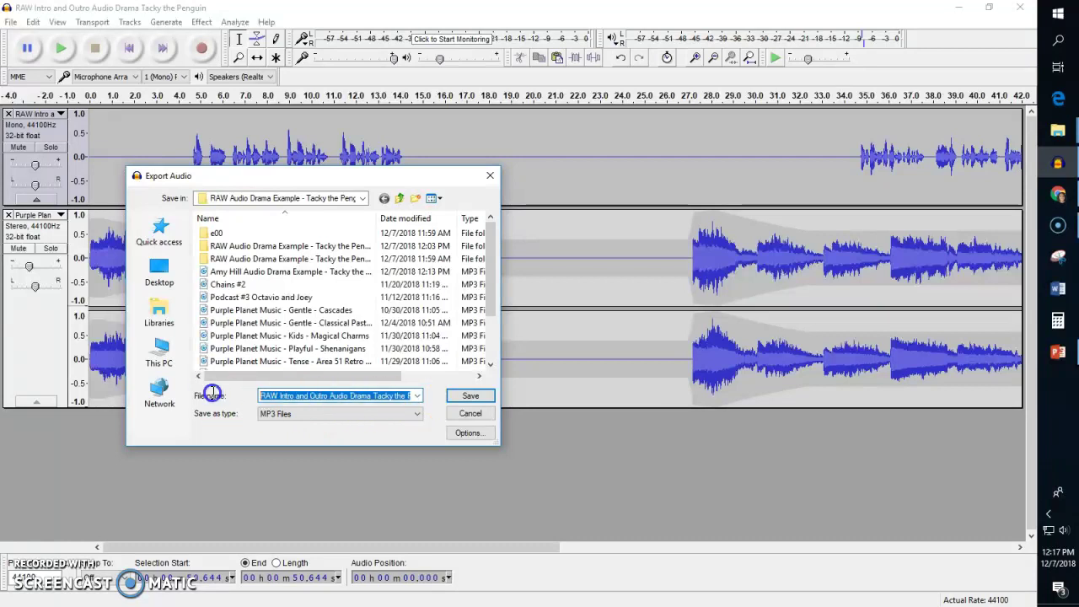
{"action": "left_click", "coordinate": [299, 396]}
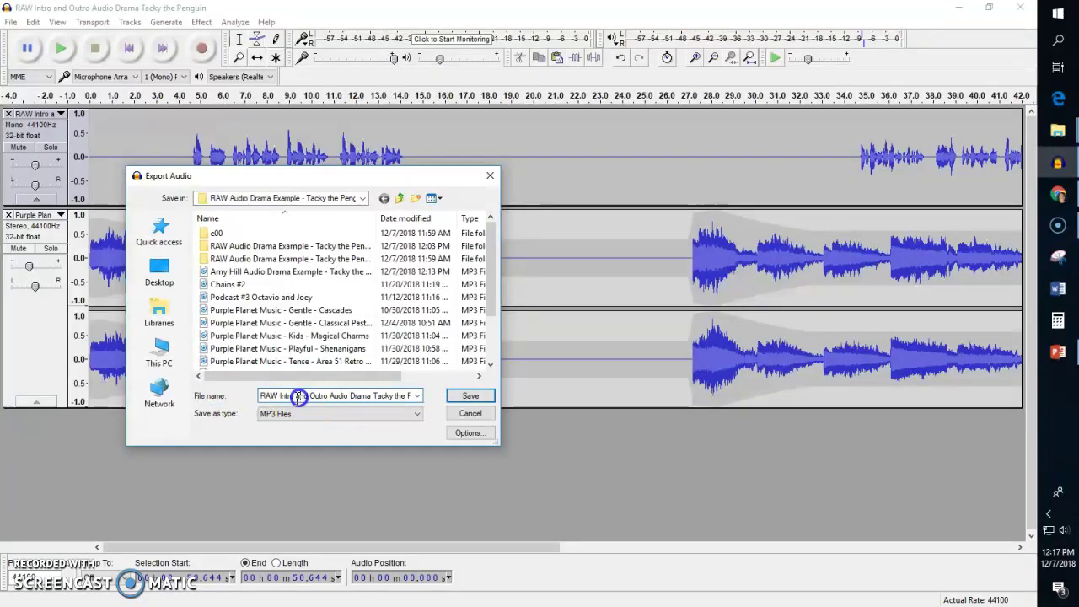
{"action": "left_click_drag", "start_coordinate": [280, 398], "coordinate": [232, 401]}
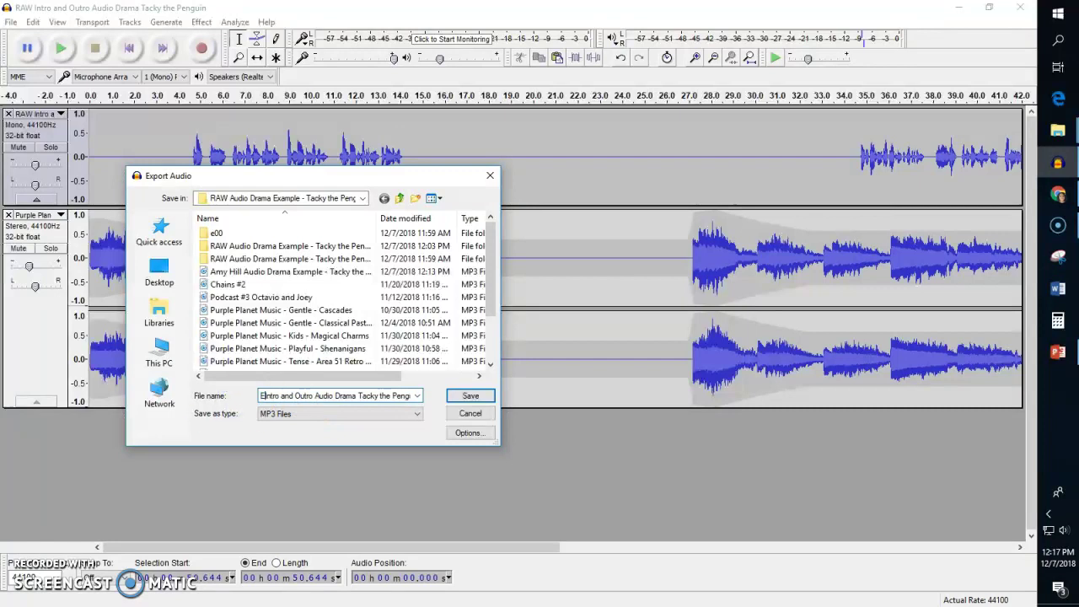
{"action": "left_click", "coordinate": [464, 397]}
{"action": "left_click", "coordinate": [540, 331]}
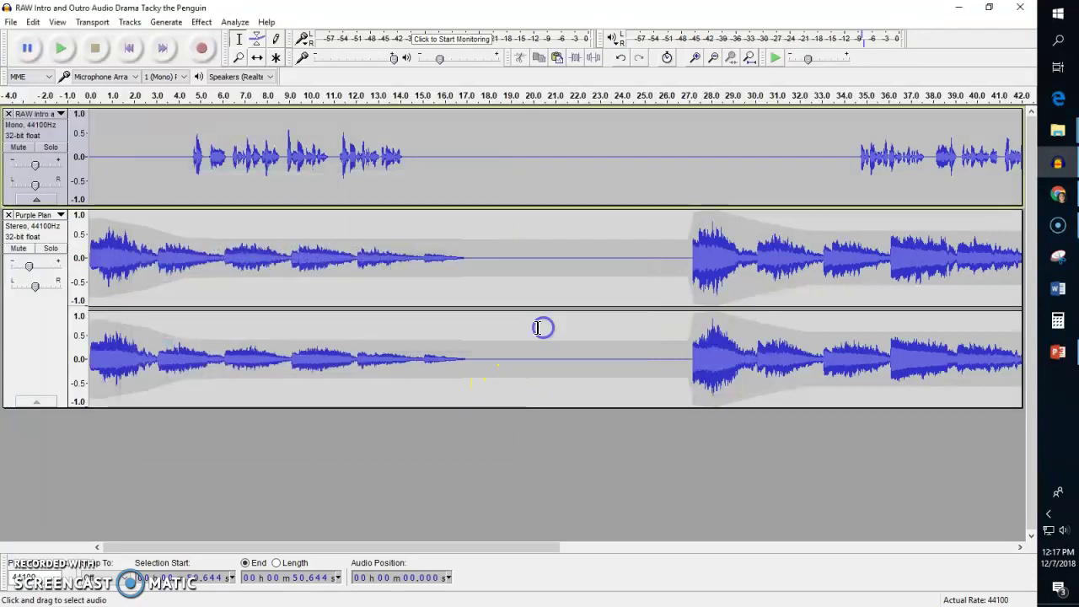
{"action": "left_click", "coordinate": [594, 487]}
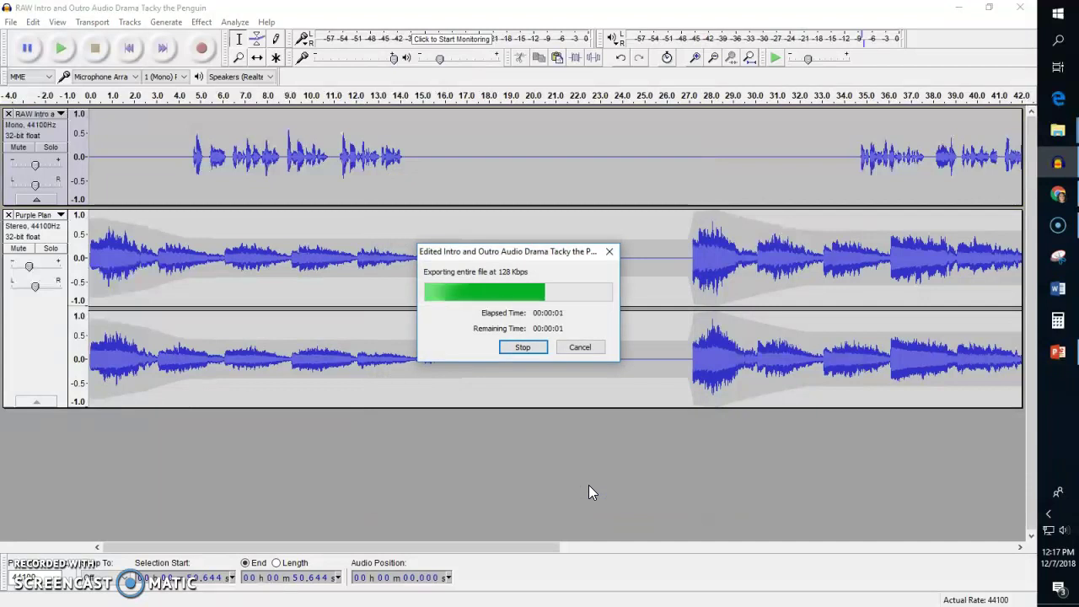
- Create a new empty project for assembling the full audio drama
{"action": "left_click", "coordinate": [97, 48]}
{"action": "left_click", "coordinate": [12, 24]}
{"action": "mouse_move", "coordinate": [11, 23]}
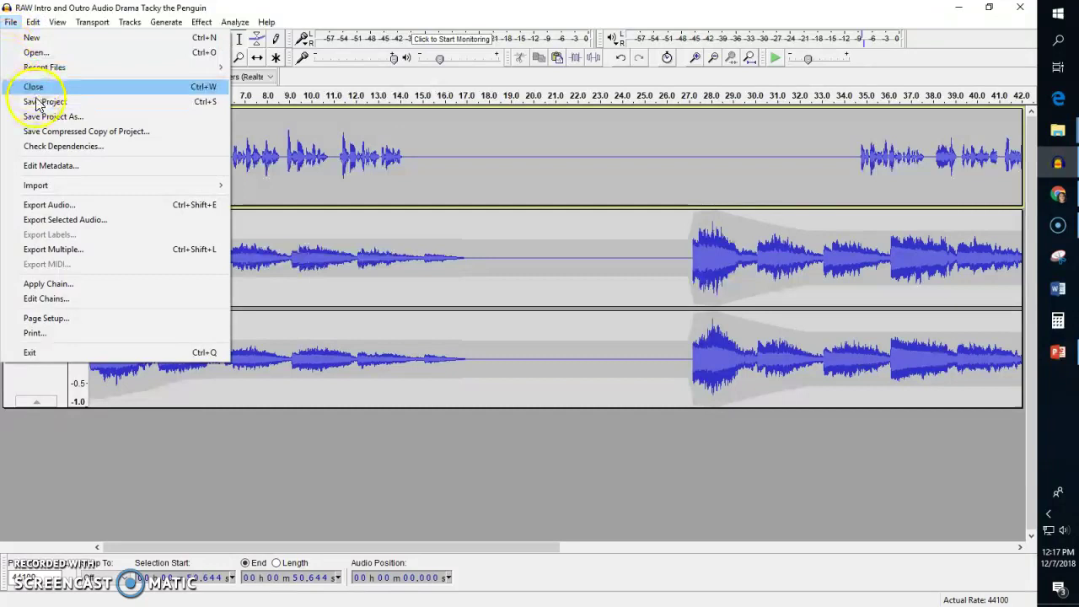
{"action": "left_click", "coordinate": [32, 38]}
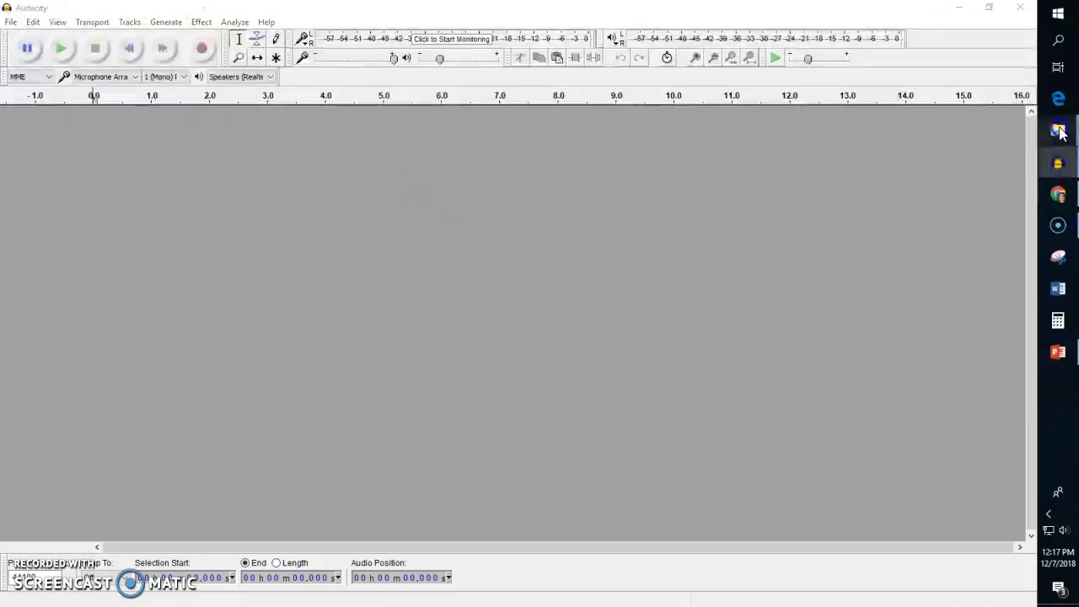
- Import the MP3 "Edited Intro and Outro Audio Drama Tacky the Penguin" and the drama MP3 marked "NO INTRO or OUTRO" from the project's data folder
{"action": "left_click", "coordinate": [964, 160]}
{"action": "left_click", "coordinate": [955, 194]}
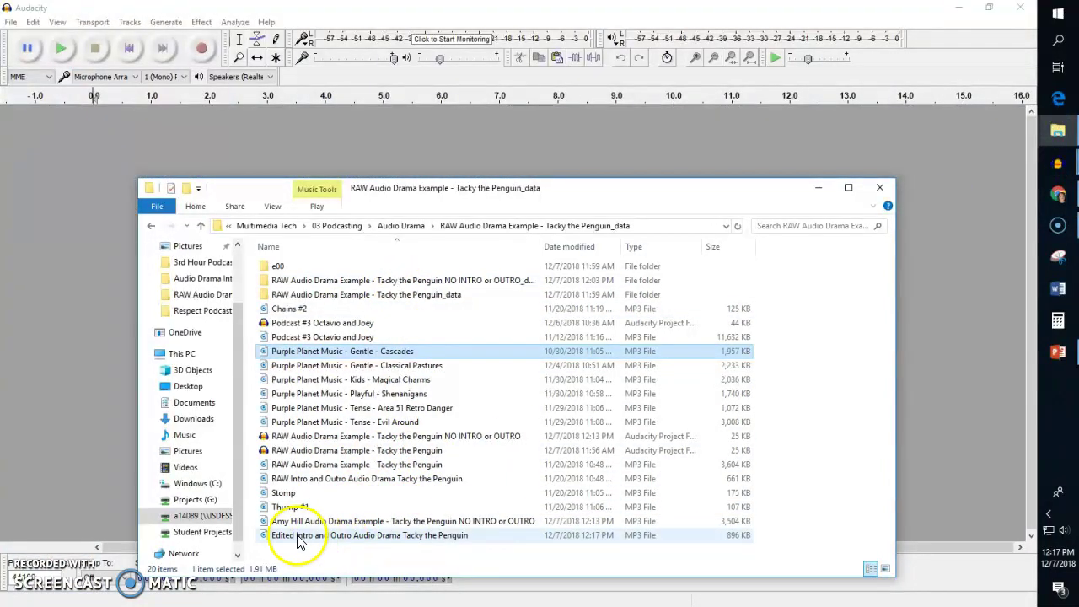
{"action": "left_click_drag", "start_coordinate": [301, 540], "coordinate": [115, 389]}
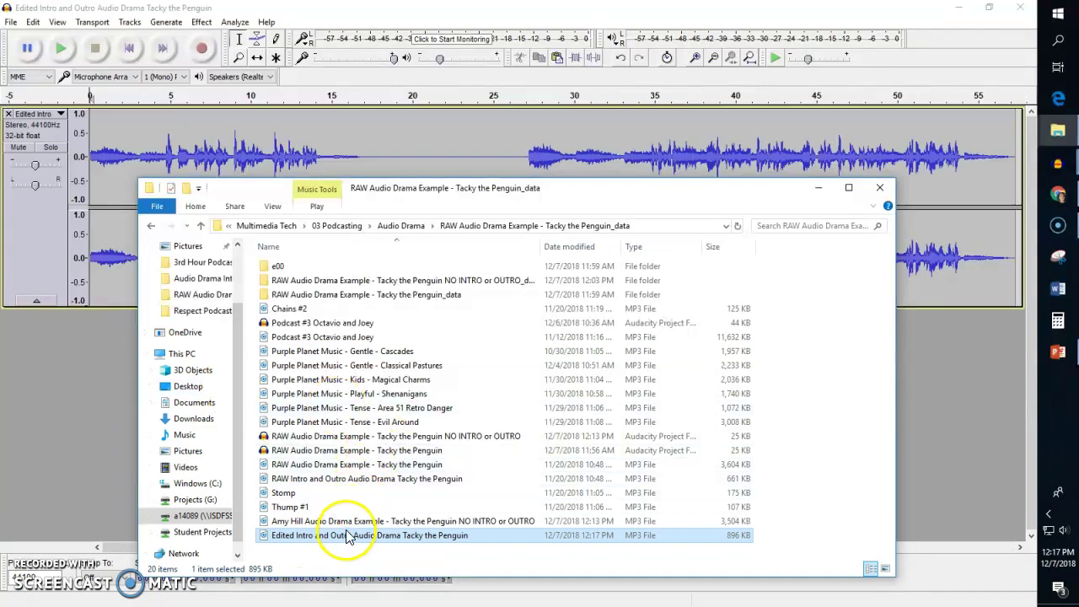
{"action": "left_click_drag", "start_coordinate": [274, 522], "coordinate": [68, 300]}
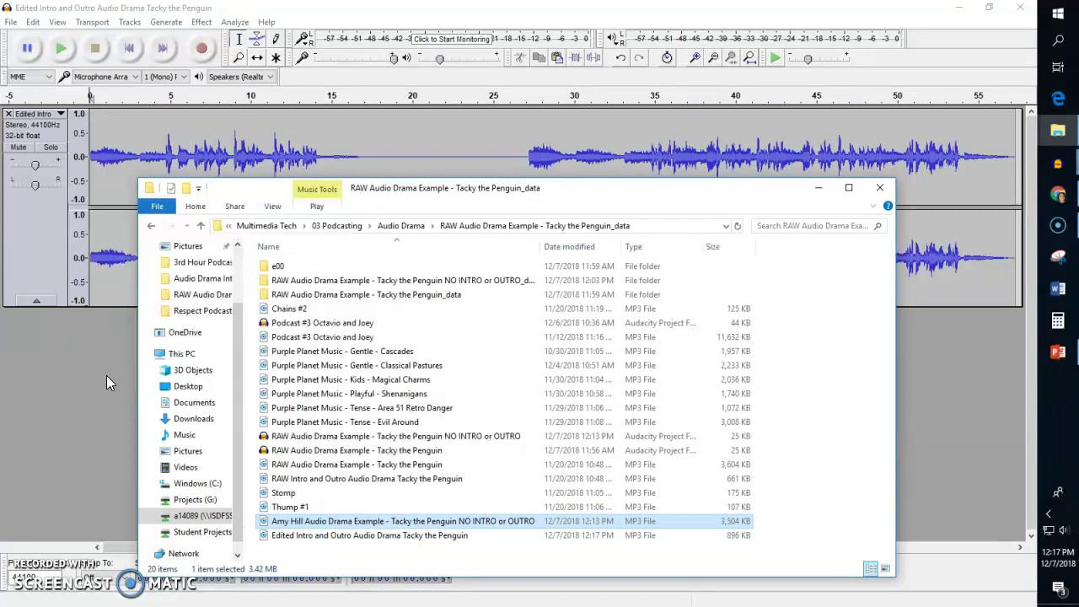
{"action": "left_click", "coordinate": [823, 187]}
- Cut the outro from about 25.1 s to 57.3 s and paste it at the end of the drama track, at about 3:44
{"action": "left_click_drag", "start_coordinate": [193, 260], "coordinate": [326, 263]}
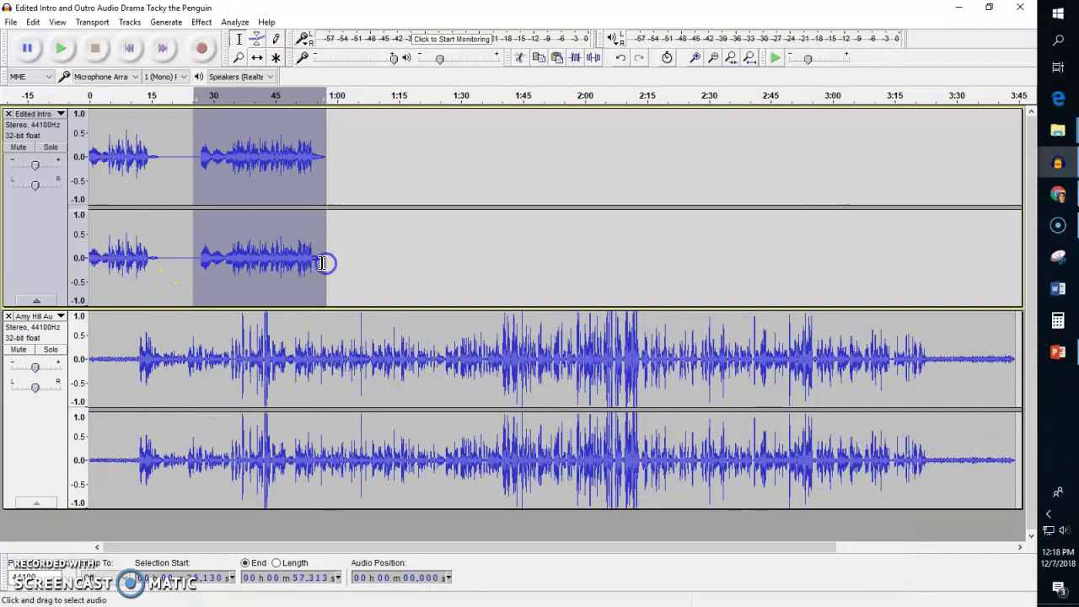
{"action": "key", "text": "Delete"}
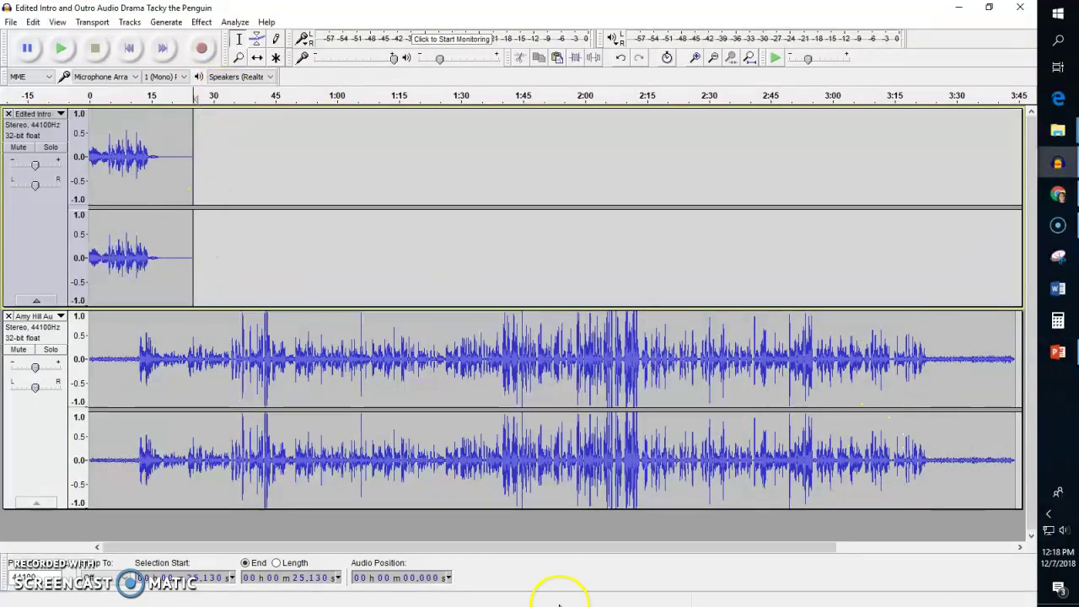
{"action": "left_click_drag", "start_coordinate": [440, 548], "coordinate": [753, 543]}
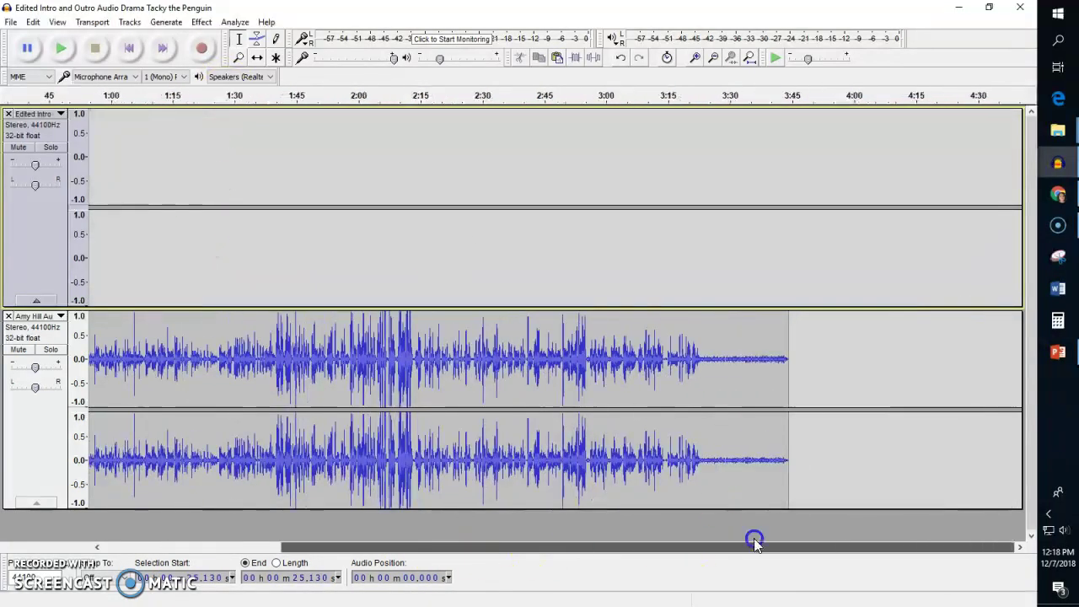
{"action": "left_click", "coordinate": [789, 340]}
{"action": "key", "text": "ctrl+v"}
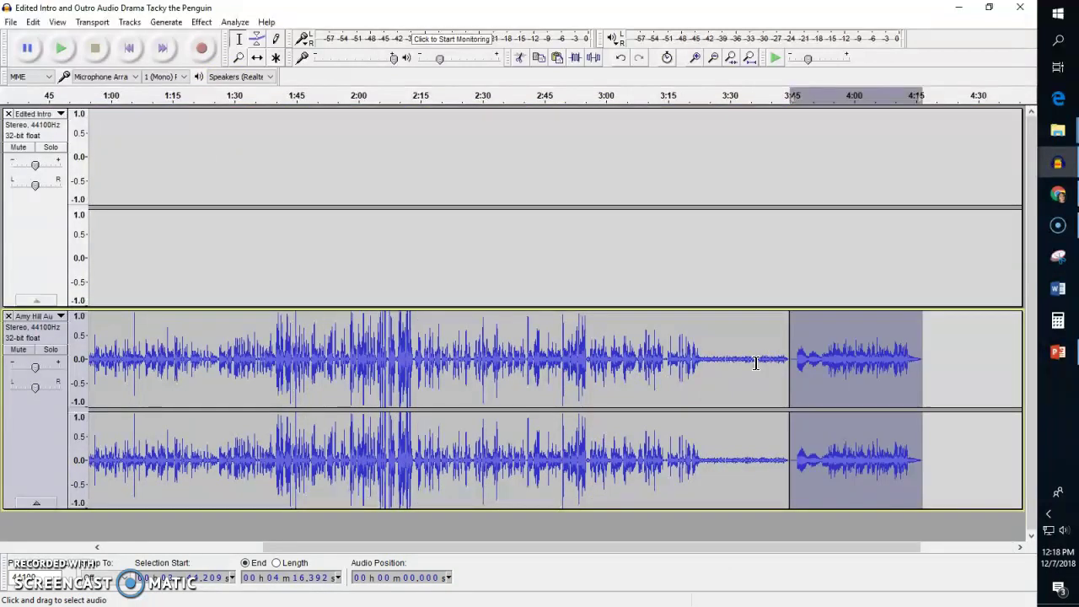
- Cut the intro from 0 to about 17.3 s and paste it at the very start of the drama track
{"action": "left_click_drag", "start_coordinate": [710, 547], "coordinate": [534, 557]}
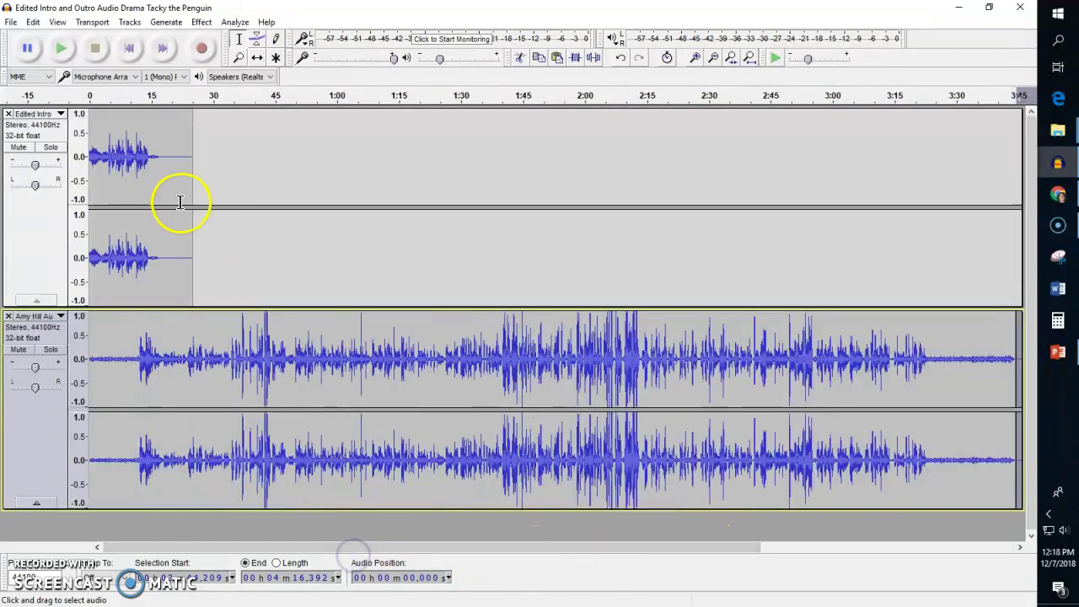
{"action": "left_click_drag", "start_coordinate": [160, 257], "coordinate": [72, 257]}
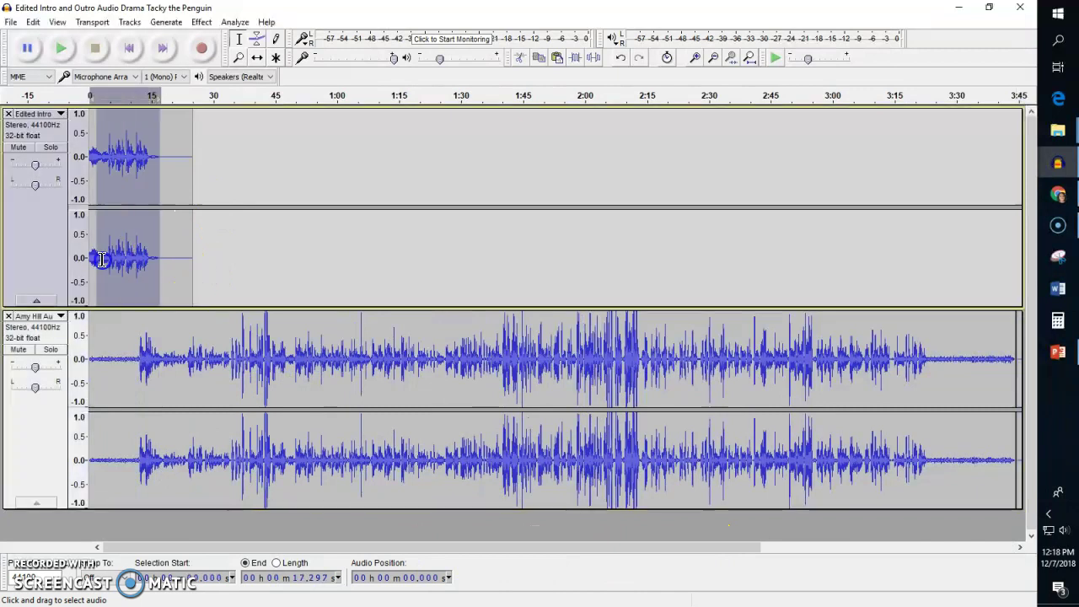
{"action": "key", "text": "Delete"}
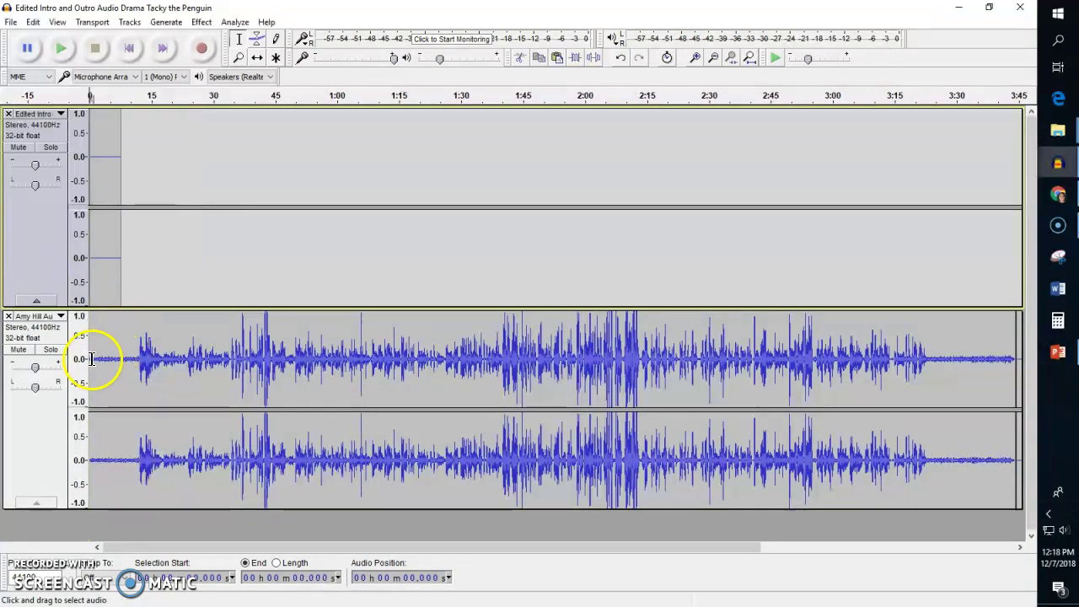
{"action": "left_click", "coordinate": [91, 358]}
{"action": "key", "text": "ctrl+v"}
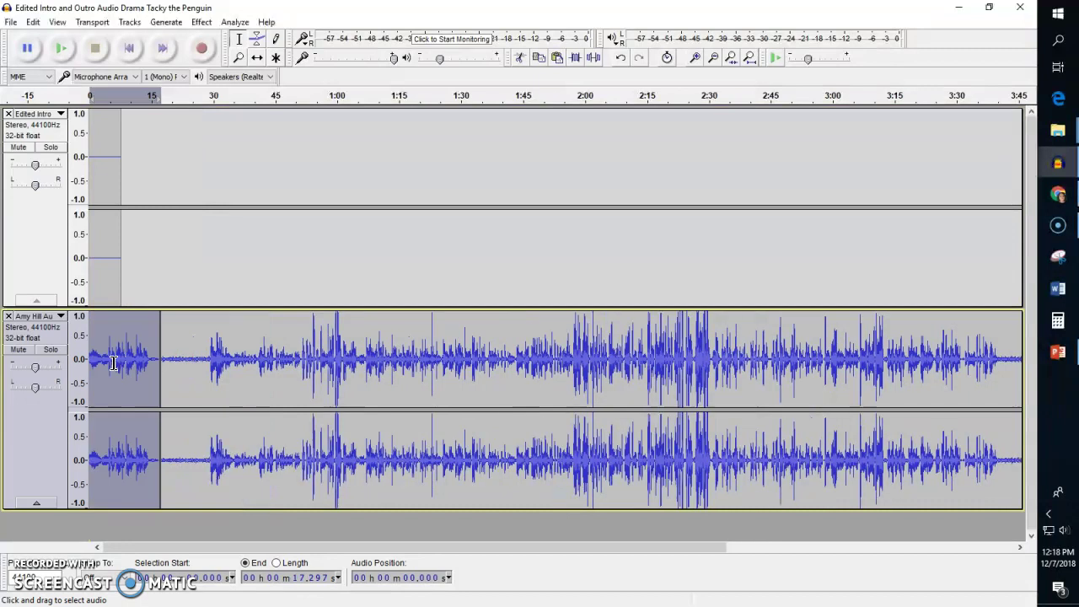
- Play the drama track's opening from about 1.5 s, and the join after the intro from about 12.9 s to 20.1 s
{"action": "left_click", "coordinate": [96, 360]}
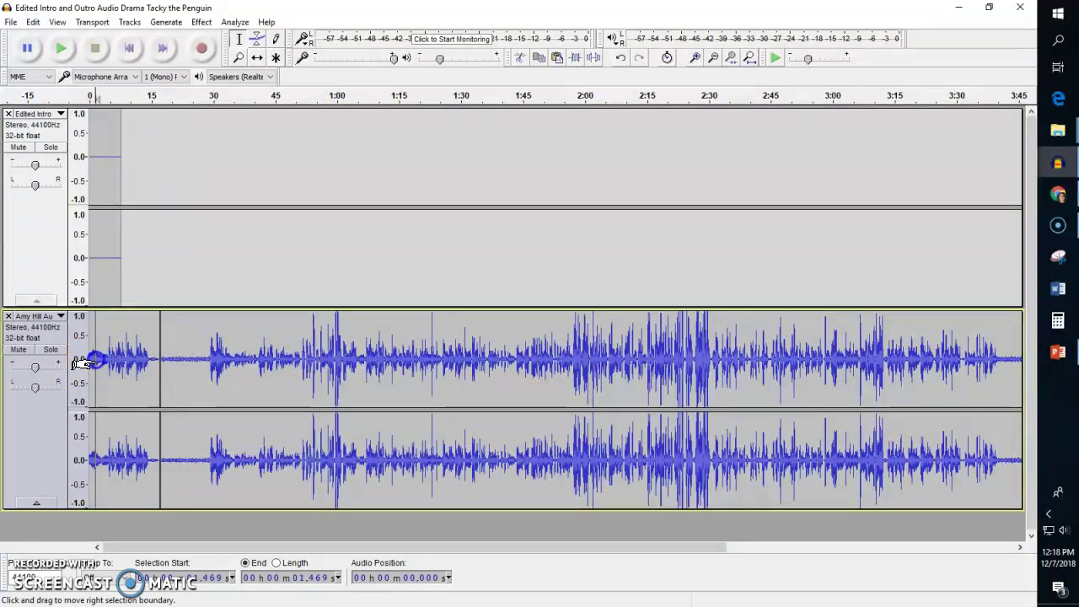
{"action": "key", "text": "space"}
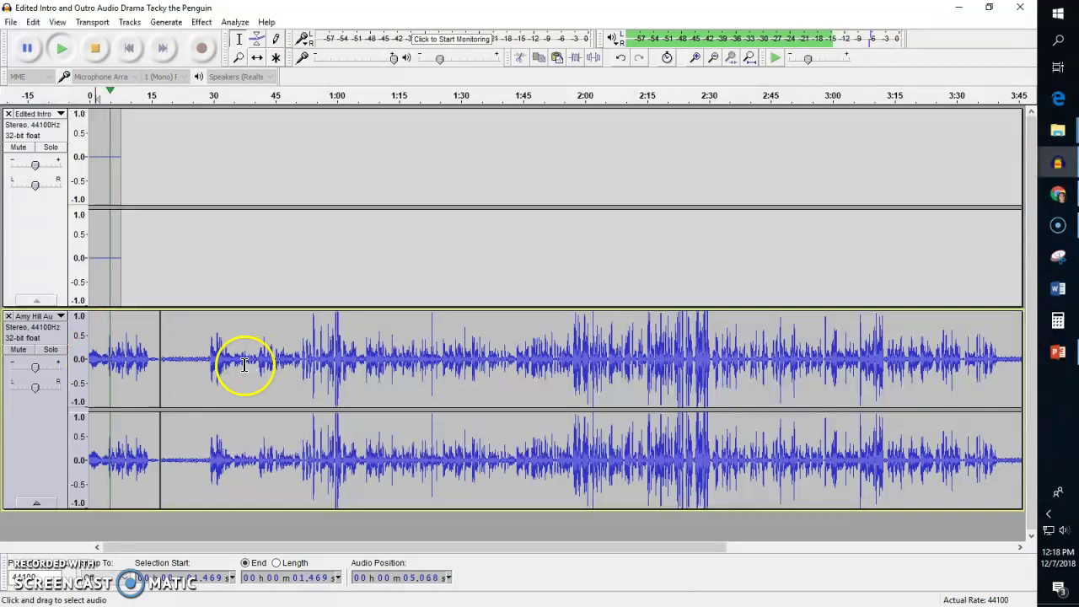
{"action": "left_click", "coordinate": [93, 51]}
{"action": "left_click_drag", "start_coordinate": [143, 360], "coordinate": [173, 359]}
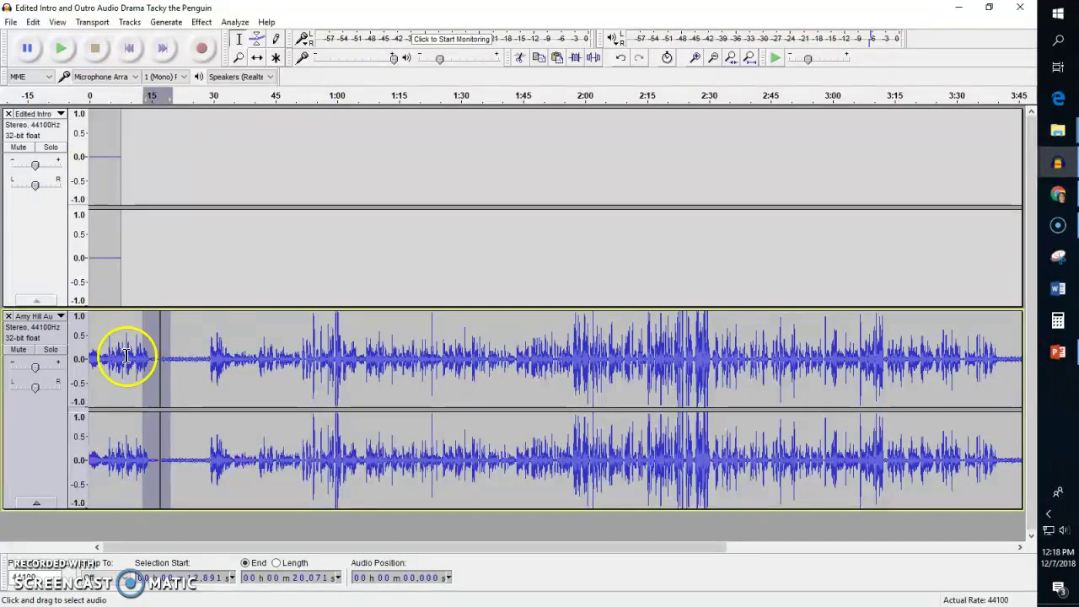
{"action": "left_click", "coordinate": [60, 52]}
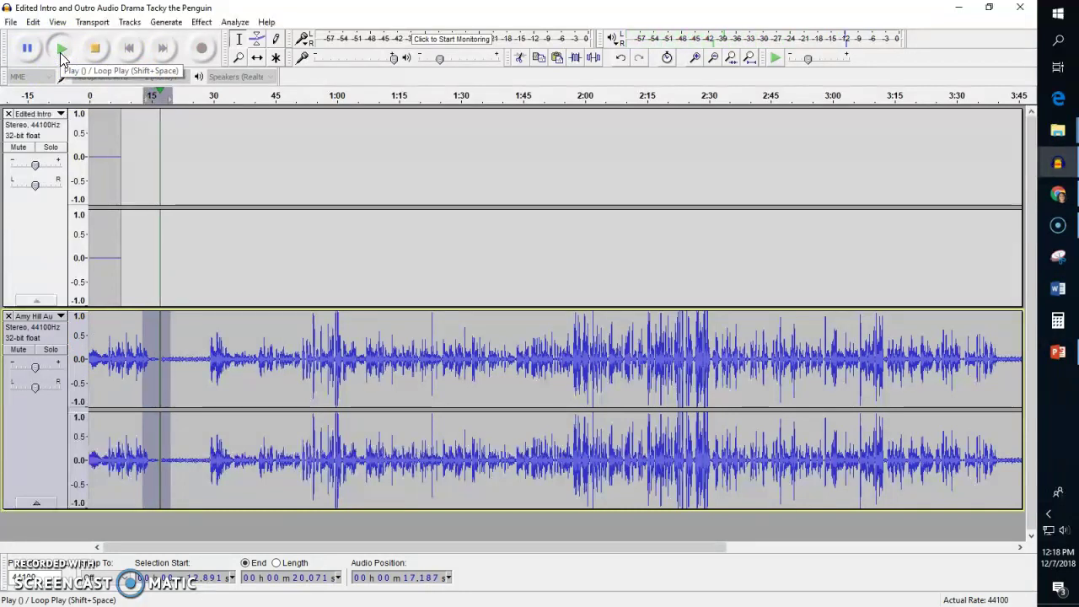
{"action": "left_click", "coordinate": [93, 54]}
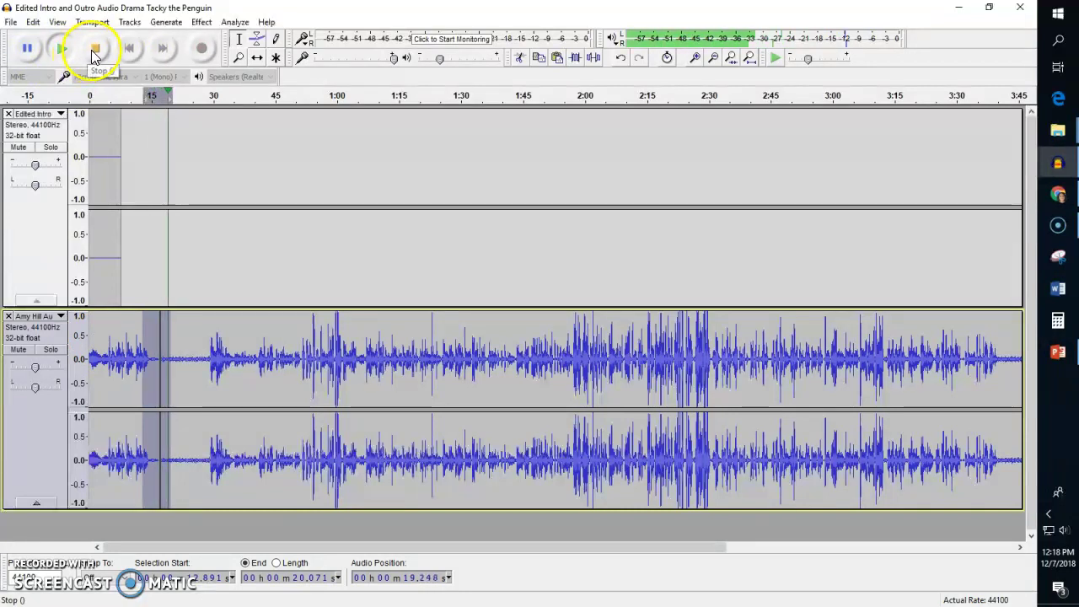
- Listen from about 28.9 s for the drama's start and delete the surplus quiet stretch after the intro, beginning at about 17.3 s
{"action": "left_click", "coordinate": [206, 359]}
{"action": "key", "text": "space"}
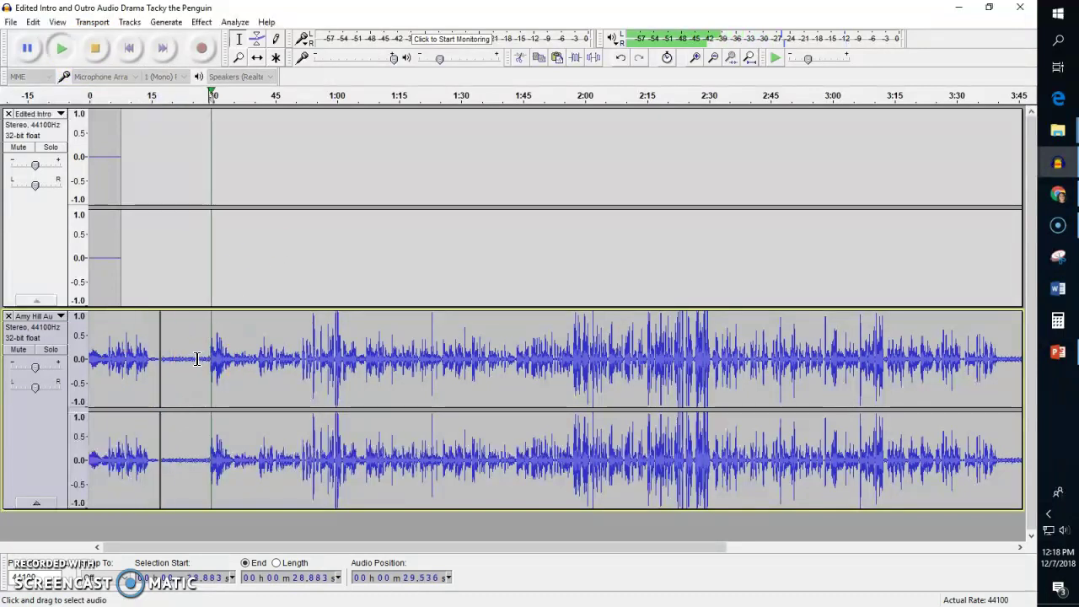
{"action": "left_click", "coordinate": [104, 48]}
{"action": "left_click_drag", "start_coordinate": [200, 373], "coordinate": [163, 364]}
{"action": "key", "text": "Delete"}
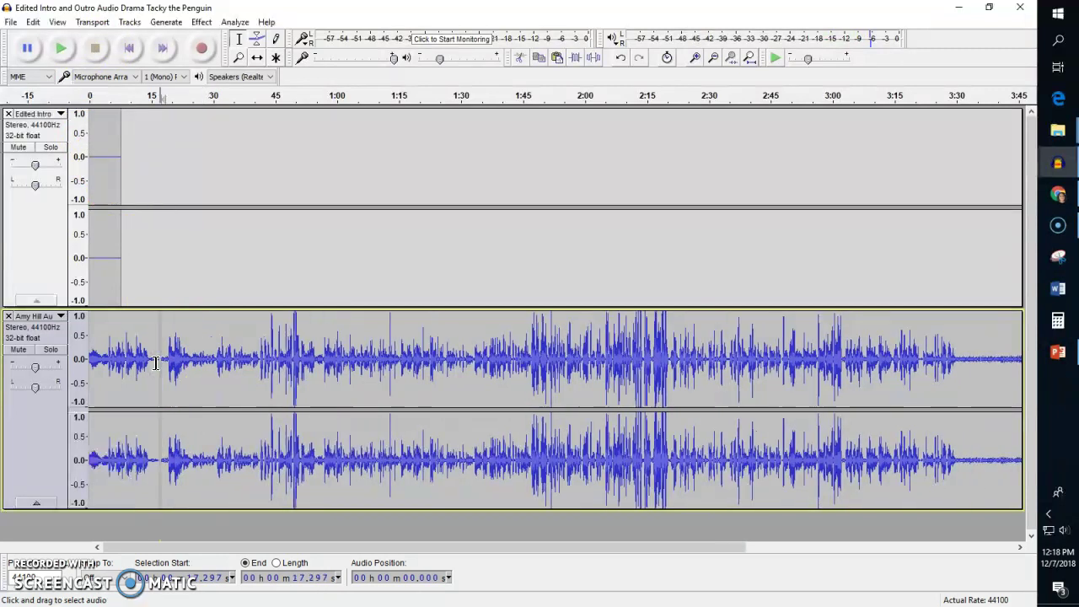
- Play from about 12.4 s to check the transition from the intro into the drama
{"action": "left_click", "coordinate": [139, 363]}
{"action": "key", "text": "space"}
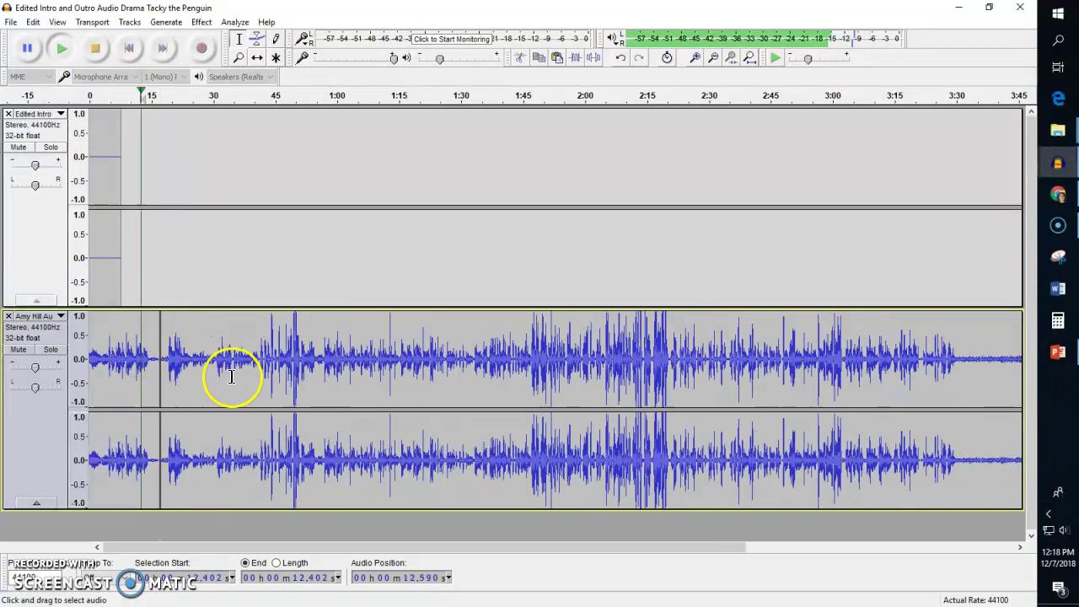
{"action": "left_click", "coordinate": [95, 50]}
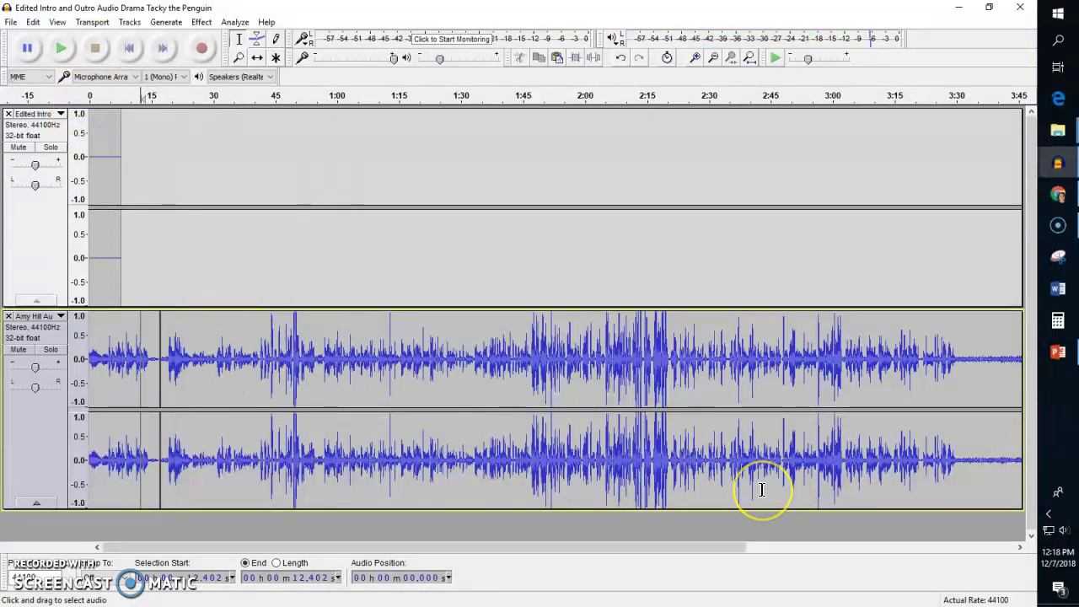